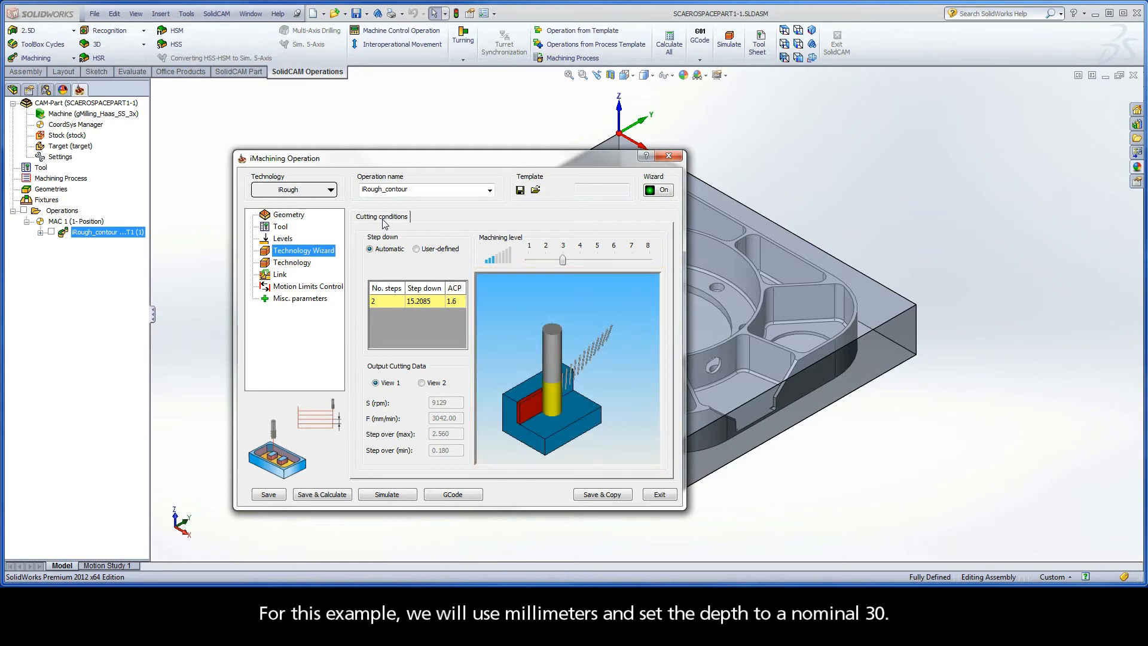
# Set the pocket depth of the iRough_contour operation to 30 mm and return to the Technology Wizard
pyautogui.click(284, 239)
pyautogui.doubleClick(450, 324)
pyautogui.write('30')
pyautogui.click(303, 251)
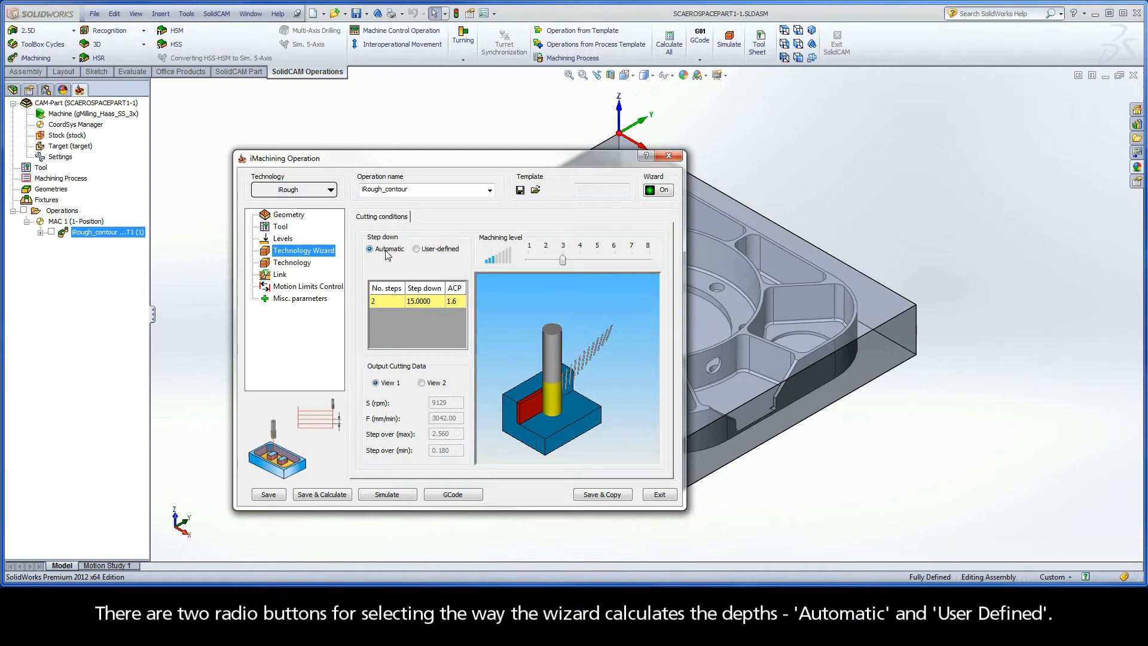
# Compare user-defined and automatic step down, and simulate the Automatic tool path in Host CAD
pyautogui.click(420, 251)
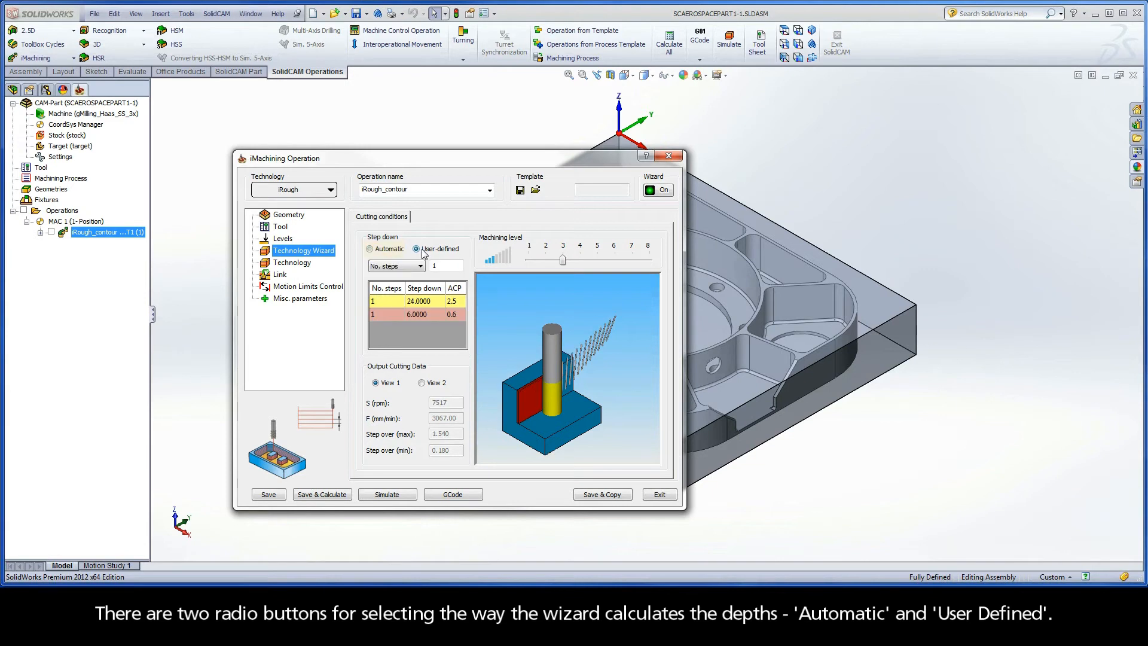
pyautogui.click(386, 250)
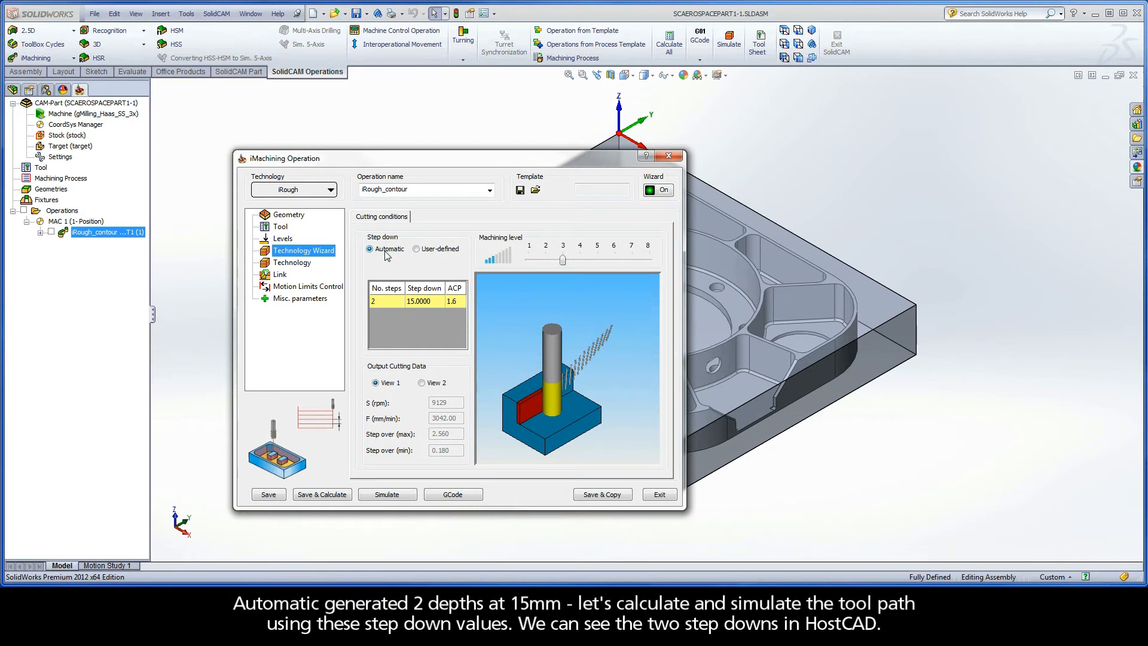
pyautogui.click(387, 494)
pyautogui.click(521, 325)
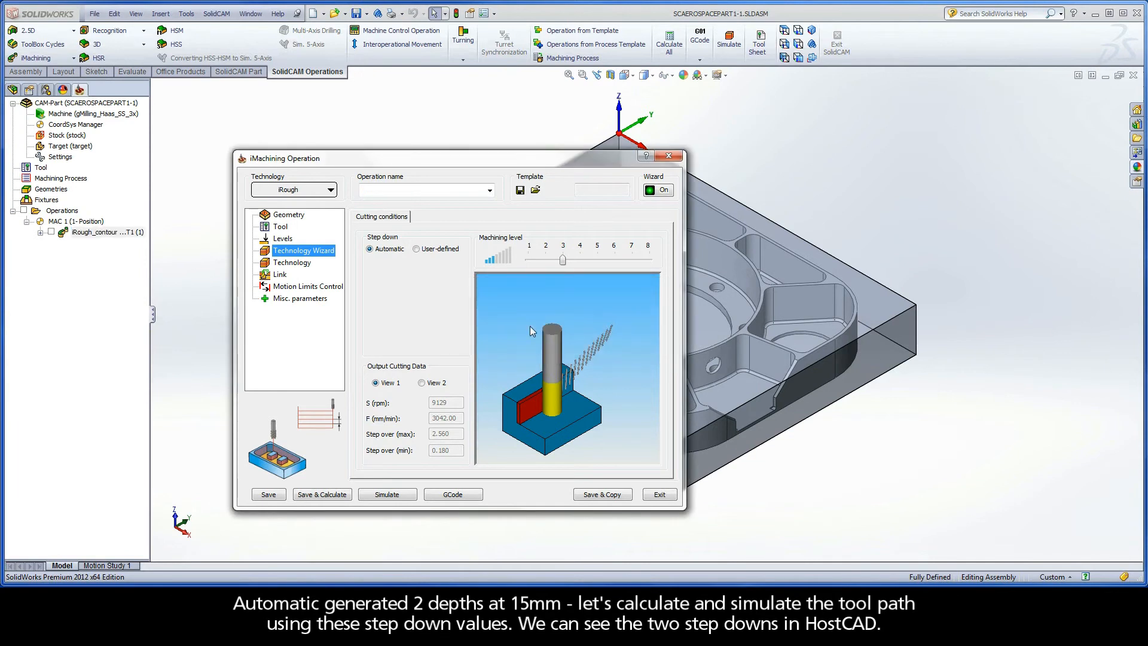
pyautogui.click(199, 436)
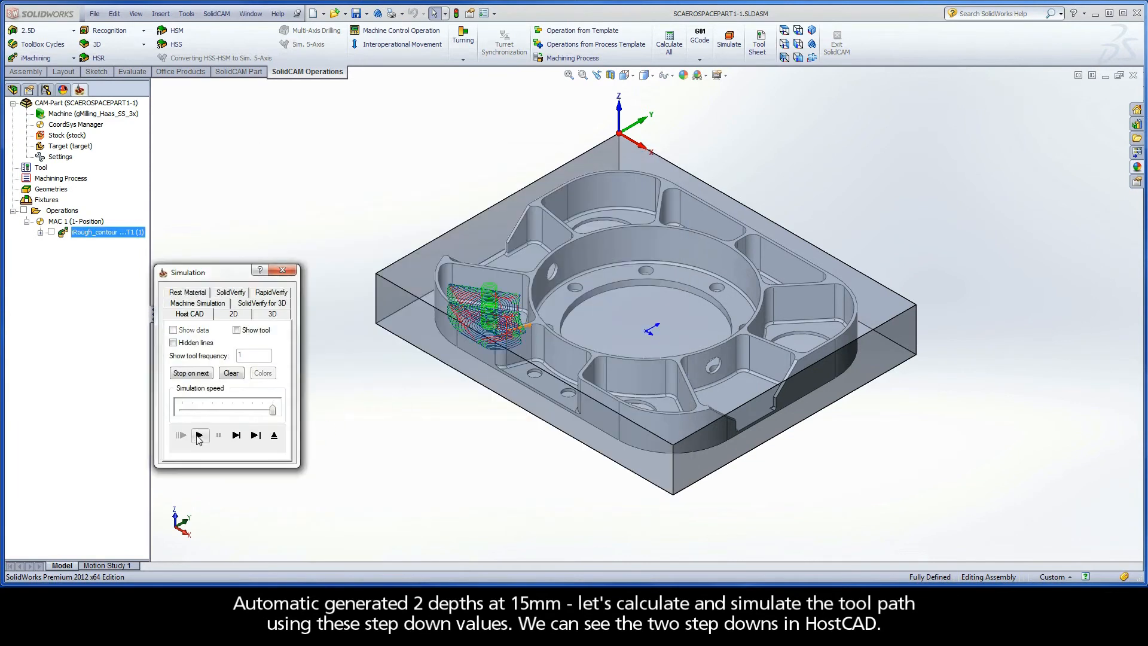
pyautogui.scroll(-5, 422, 306)
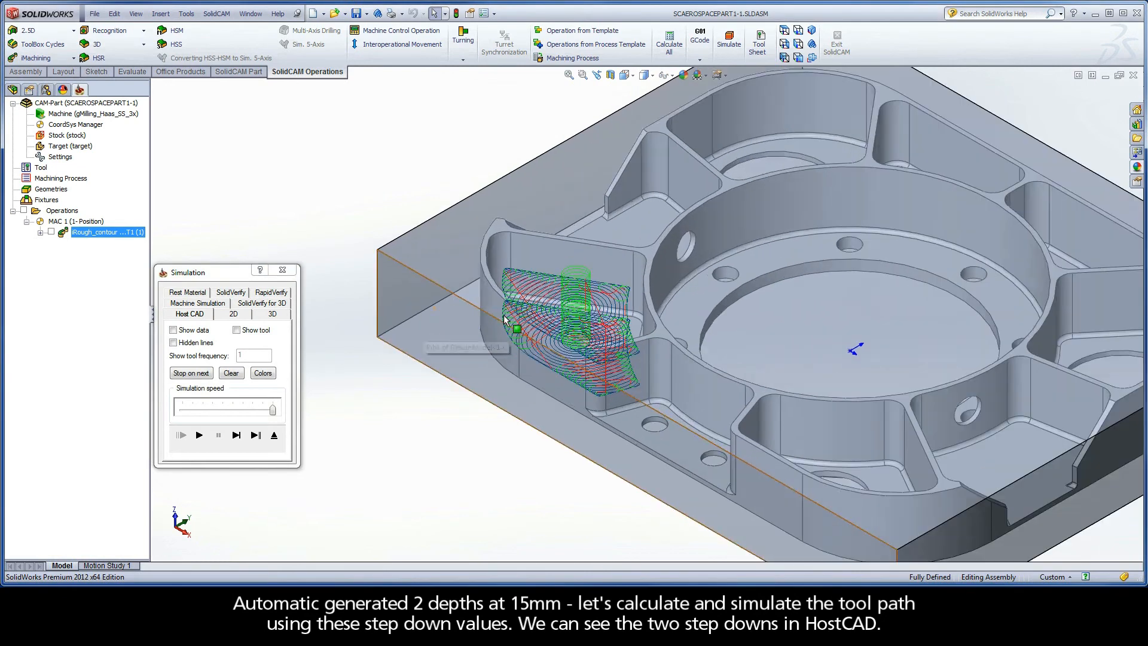
pyautogui.click(199, 435)
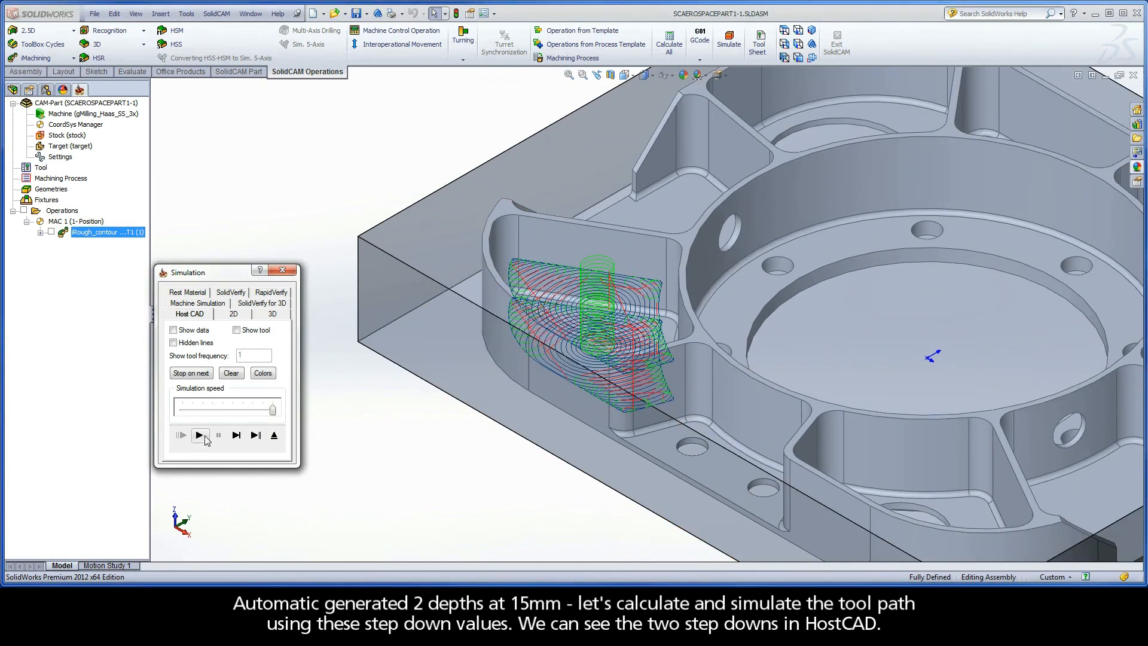
pyautogui.click(273, 437)
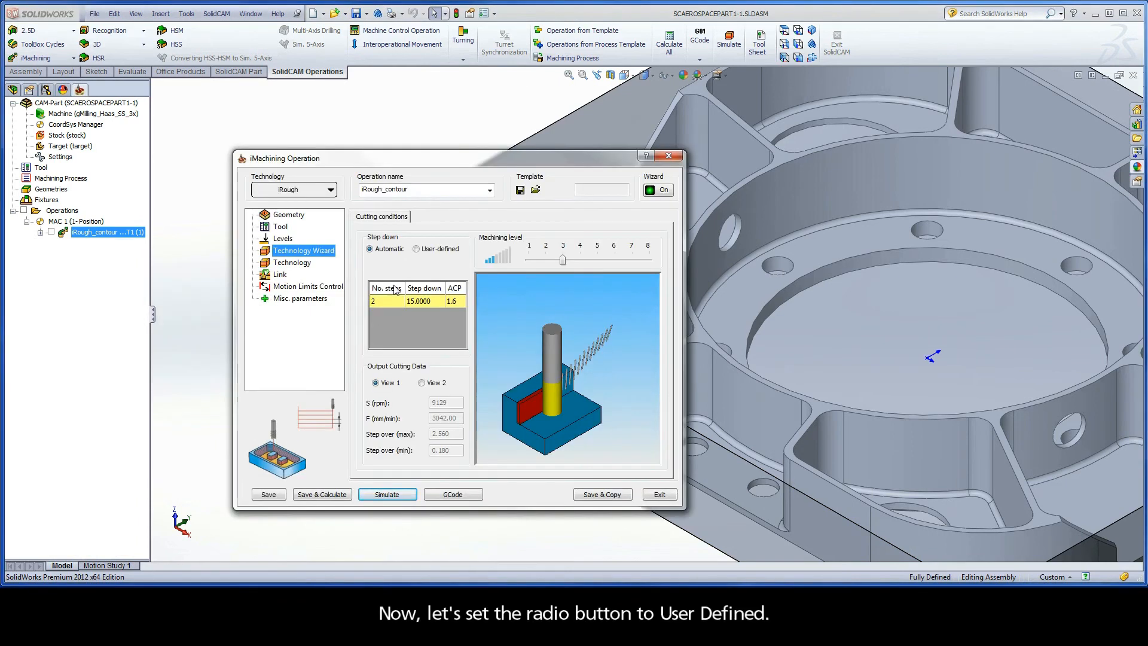
# Set the step down to user-defined with 4 steps and simulate the resulting tool path in Host CAD
pyautogui.click(417, 249)
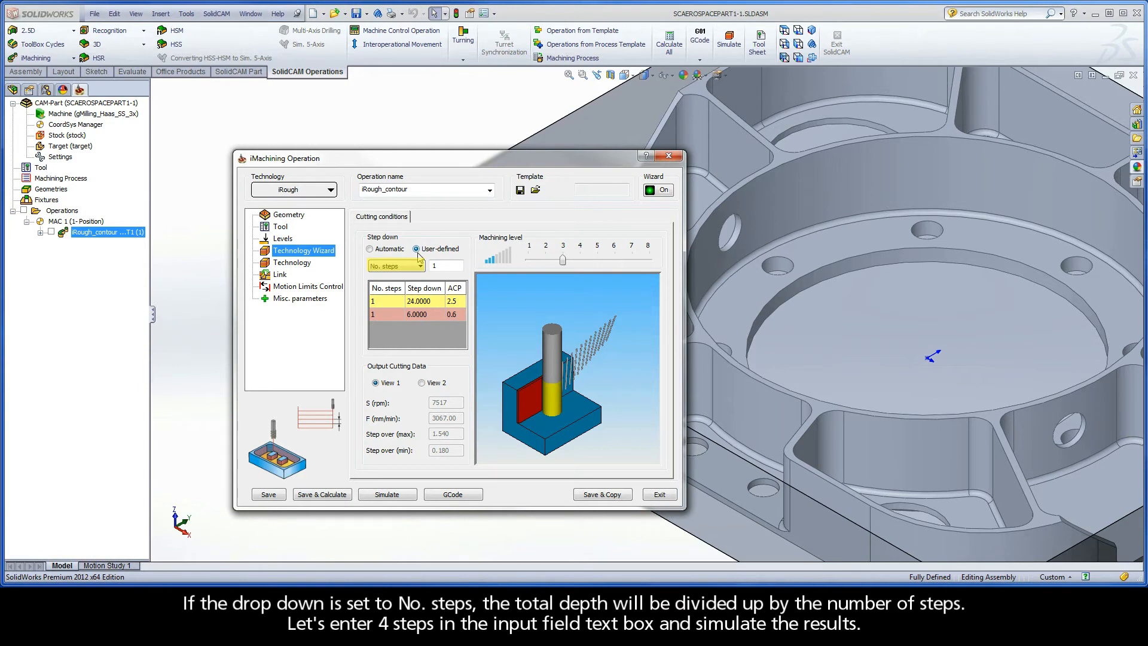
pyautogui.doubleClick(437, 265)
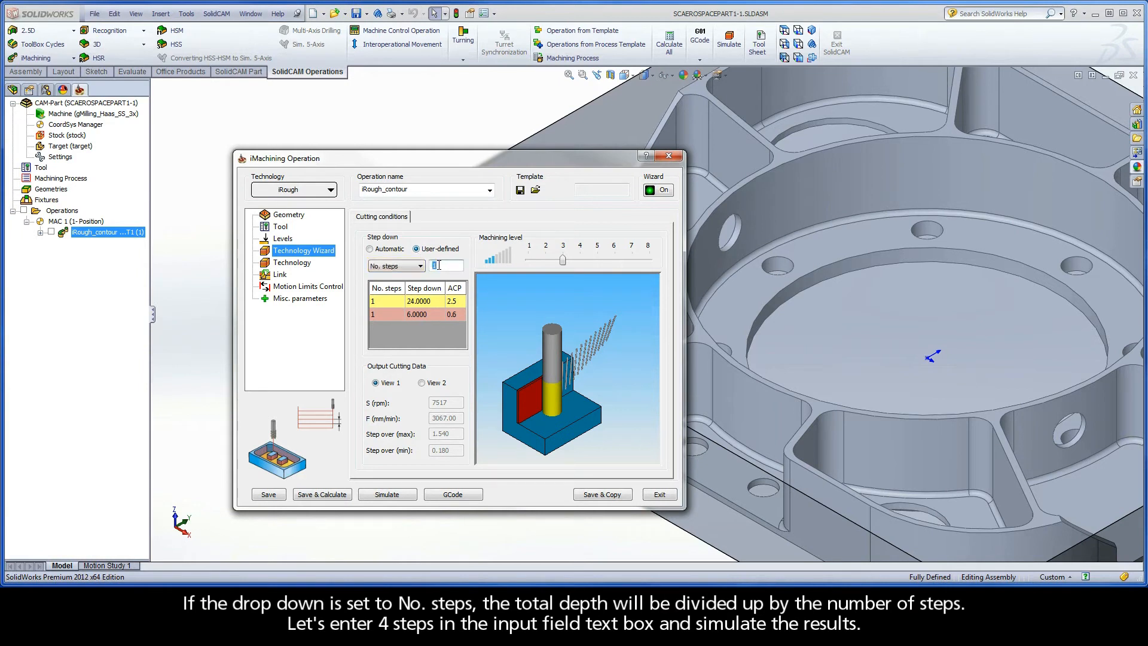
pyautogui.write('4')
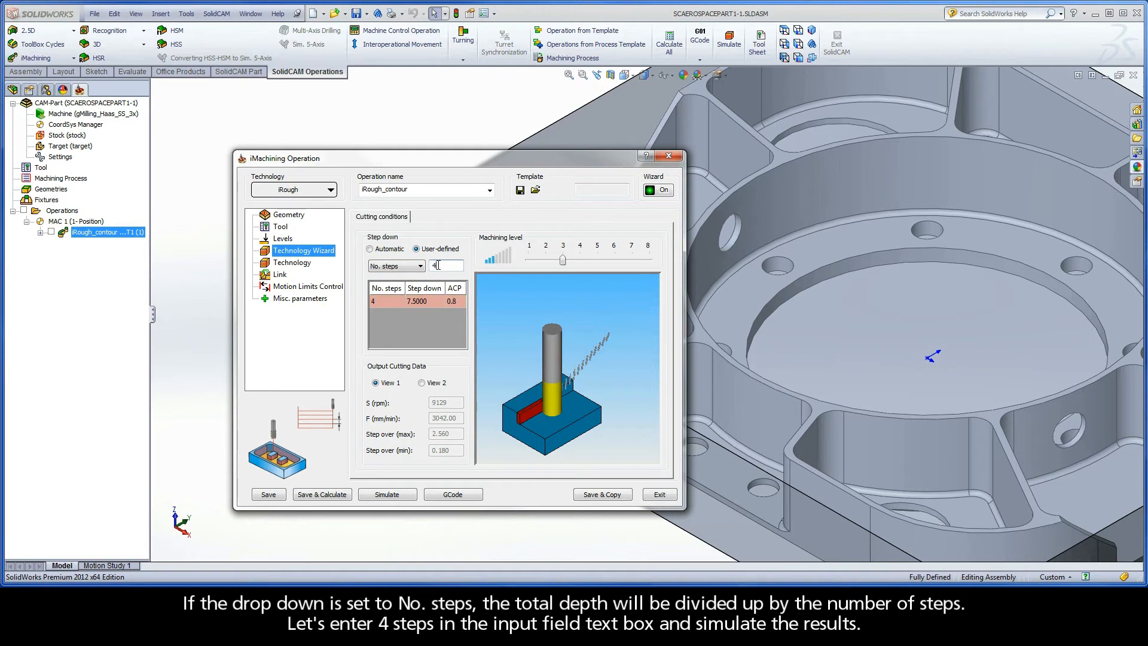
pyautogui.click(387, 496)
pyautogui.click(531, 327)
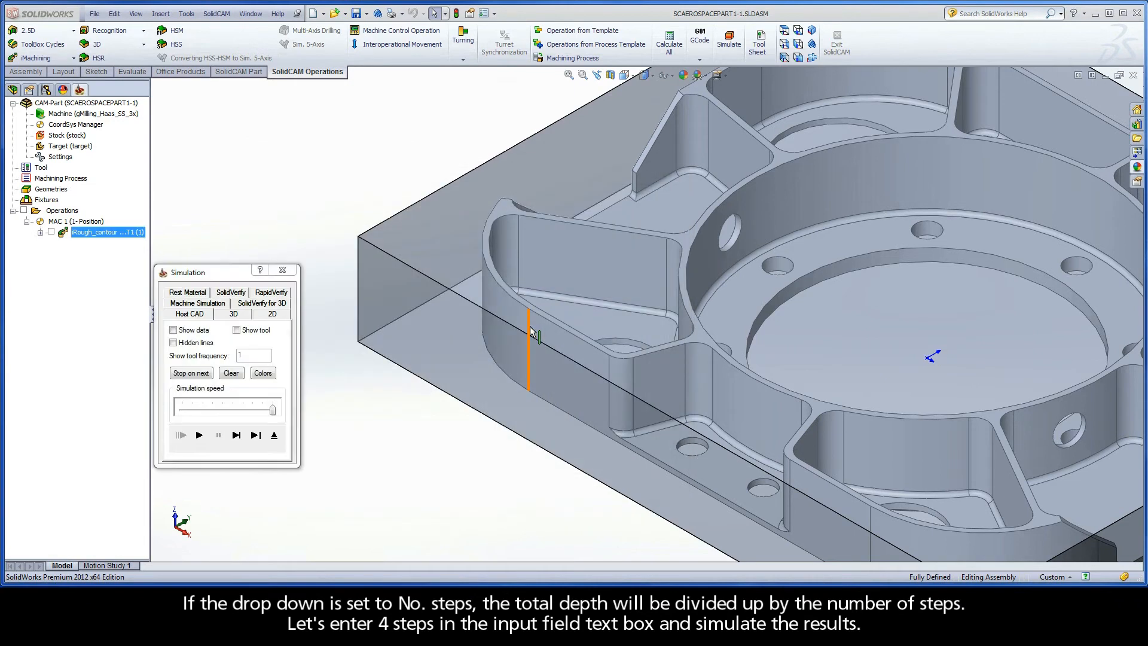
pyautogui.click(199, 436)
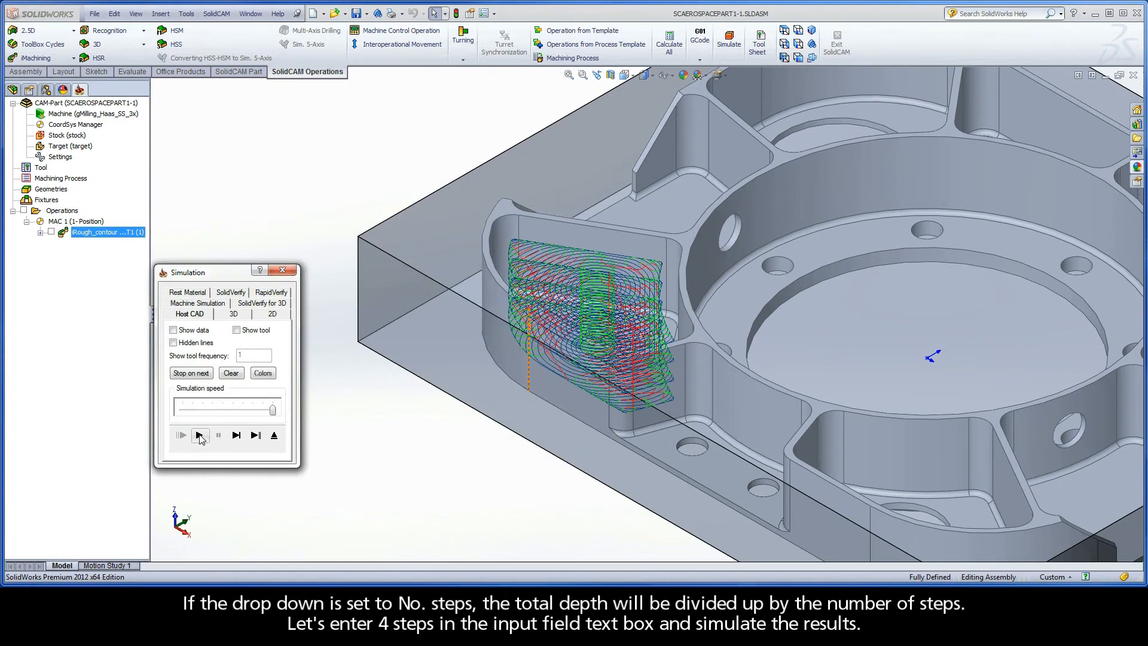
pyautogui.click(274, 436)
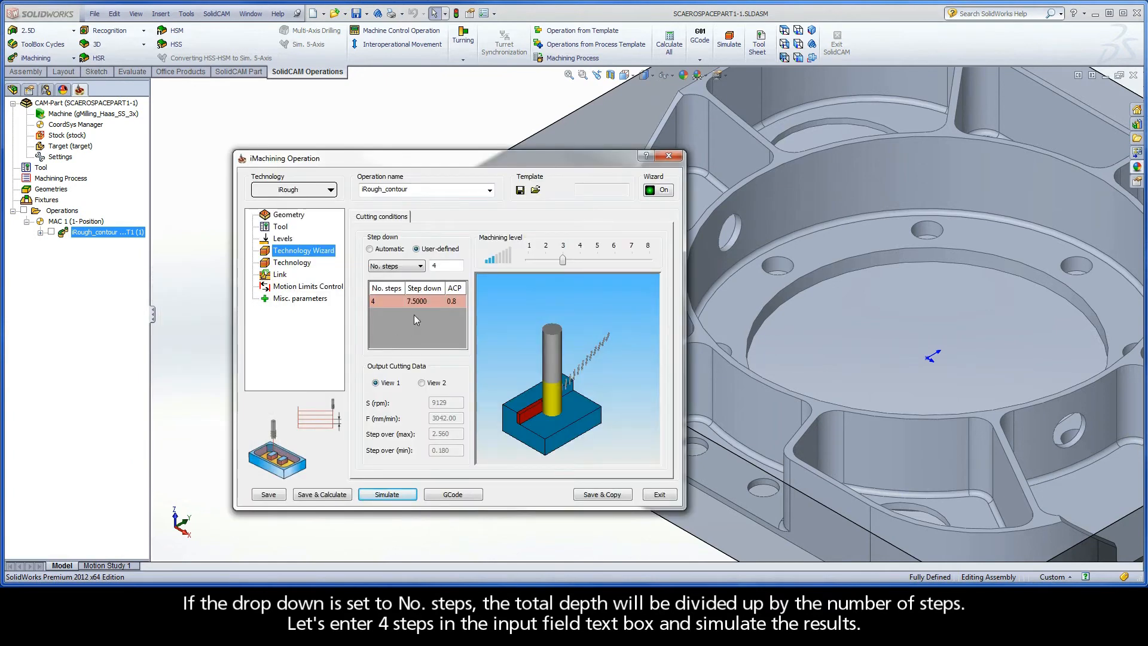
# Change the user-defined mode to Step down with a value of 3 mm and simulate the tool path
pyautogui.click(410, 268)
pyautogui.click(401, 285)
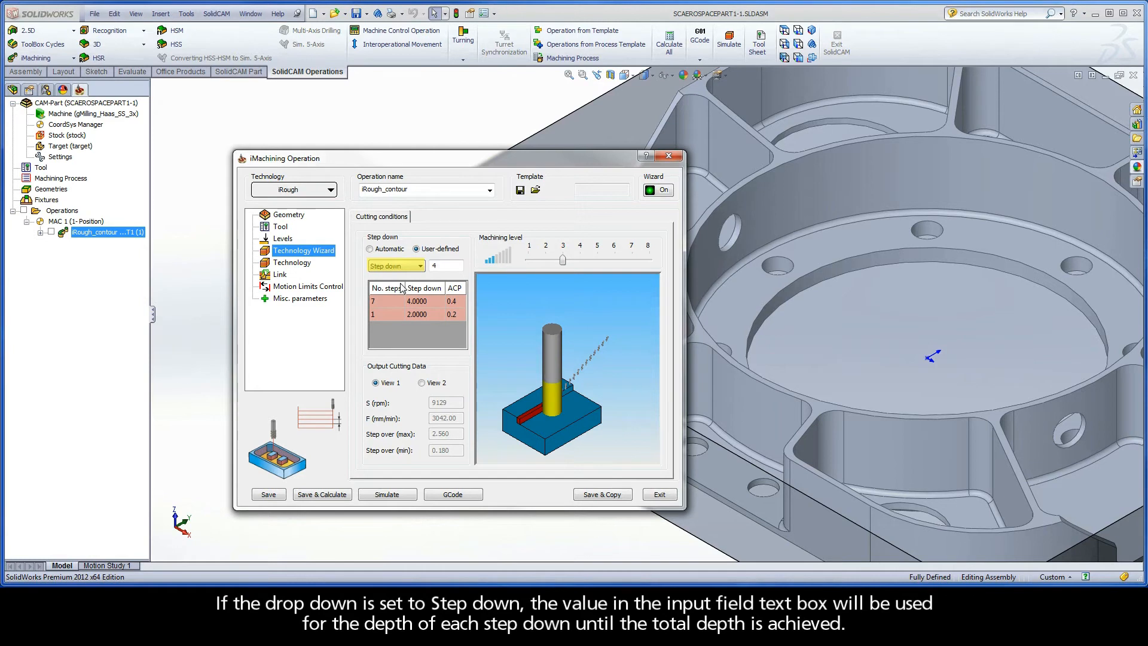
pyautogui.click(447, 266)
pyautogui.doubleClick(447, 265)
pyautogui.write('3')
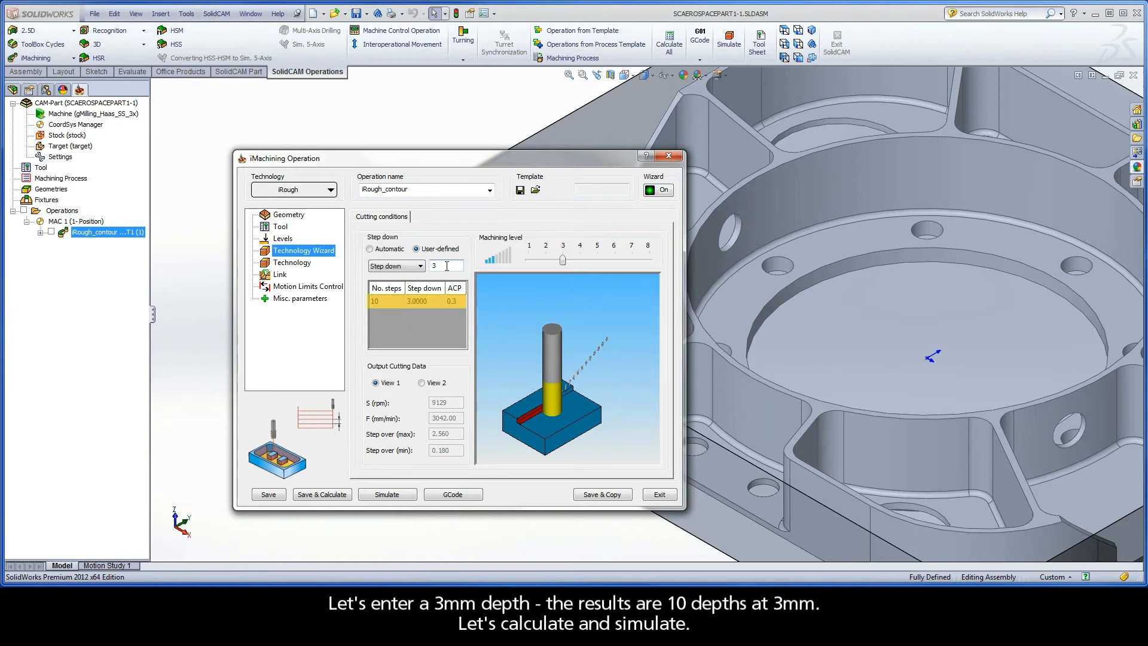
pyautogui.click(384, 496)
pyautogui.click(530, 326)
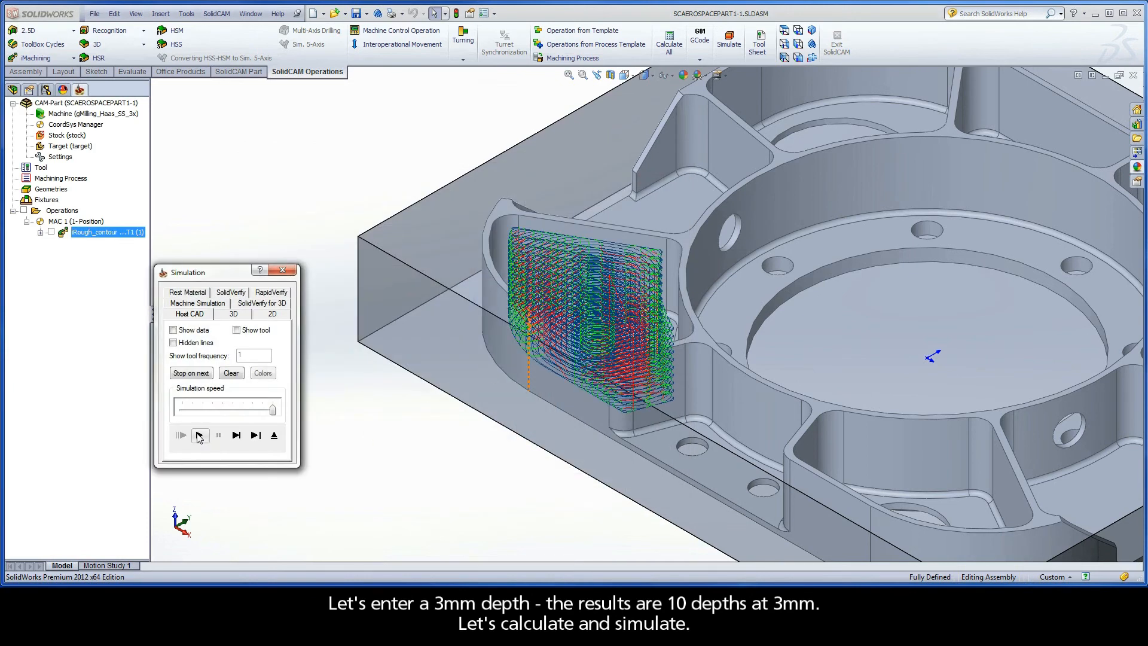
pyautogui.click(274, 436)
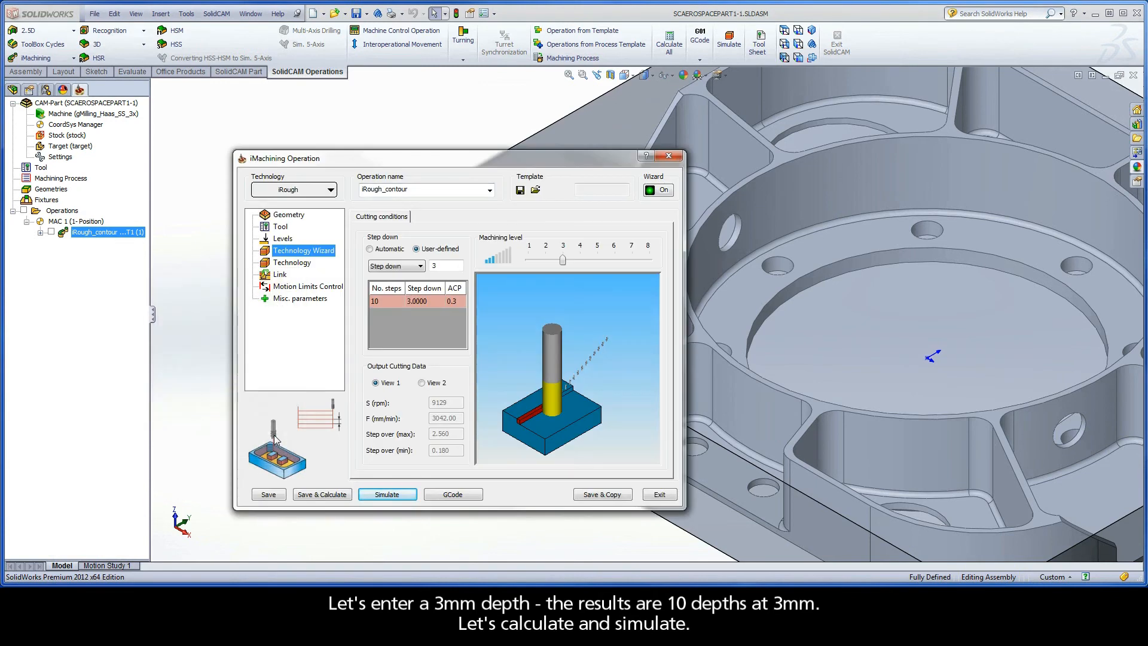
# Set the user-defined step down to the full pocket depth of 30 mm and simulate the tool path
pyautogui.doubleClick(445, 265)
pyautogui.write('30')
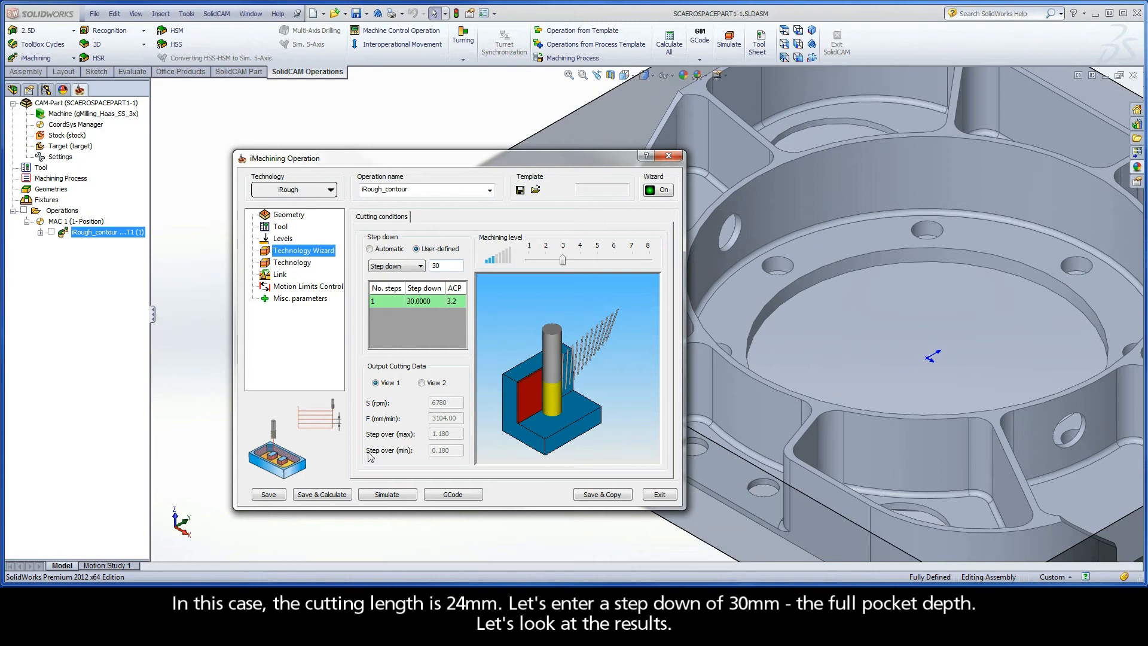
pyautogui.click(372, 494)
pyautogui.click(530, 327)
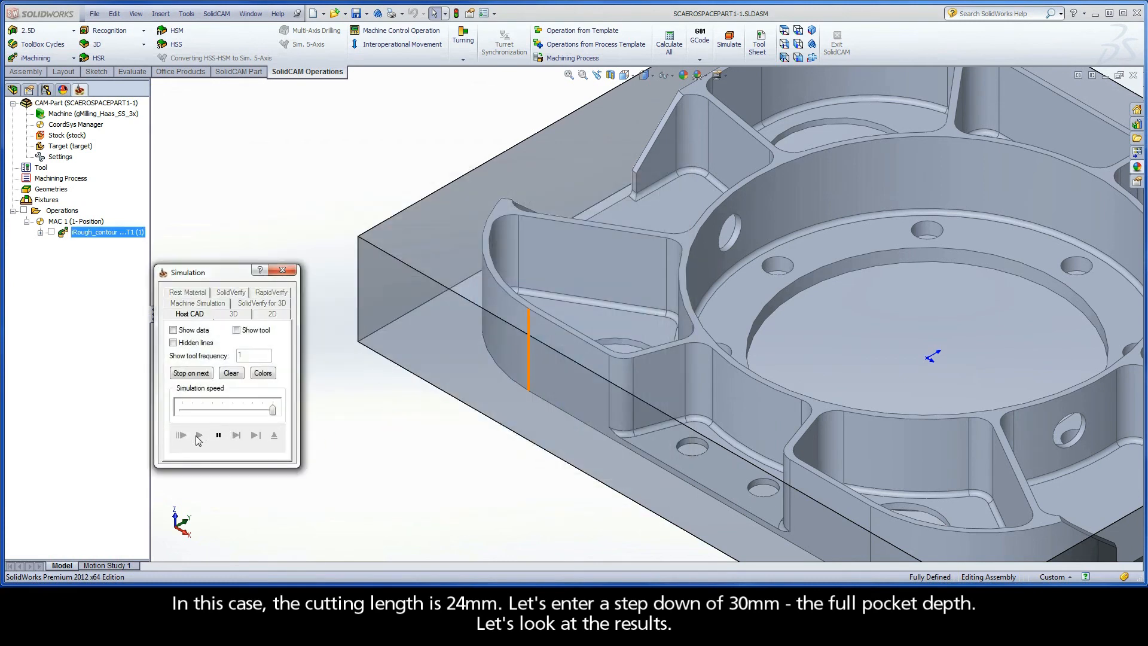
pyautogui.click(198, 436)
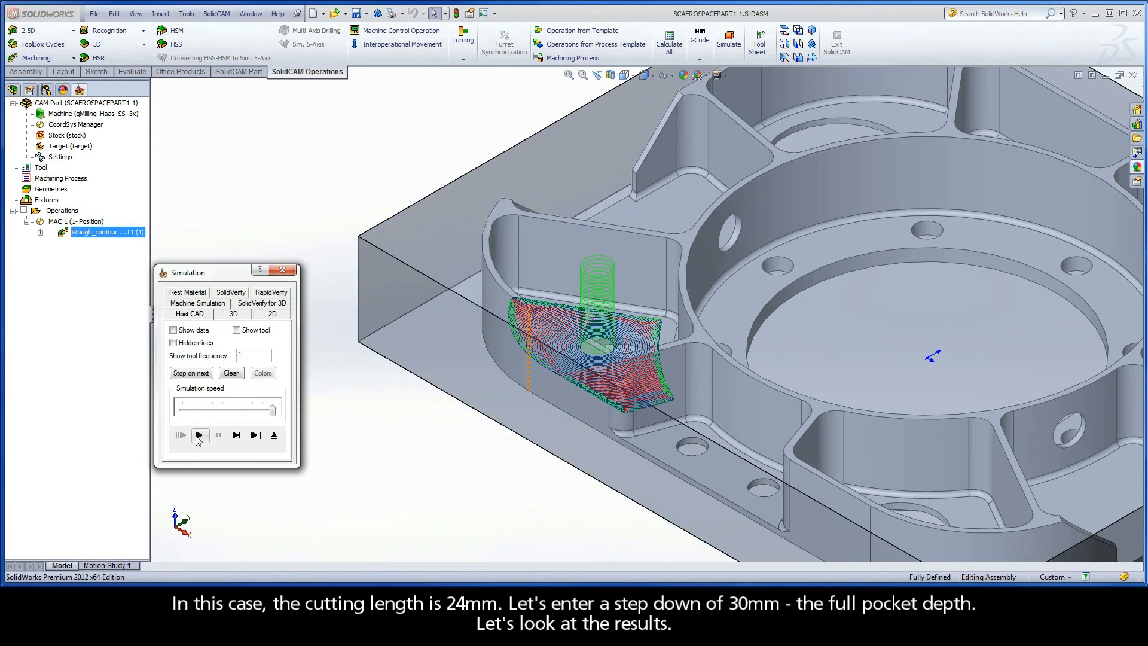
pyautogui.click(274, 436)
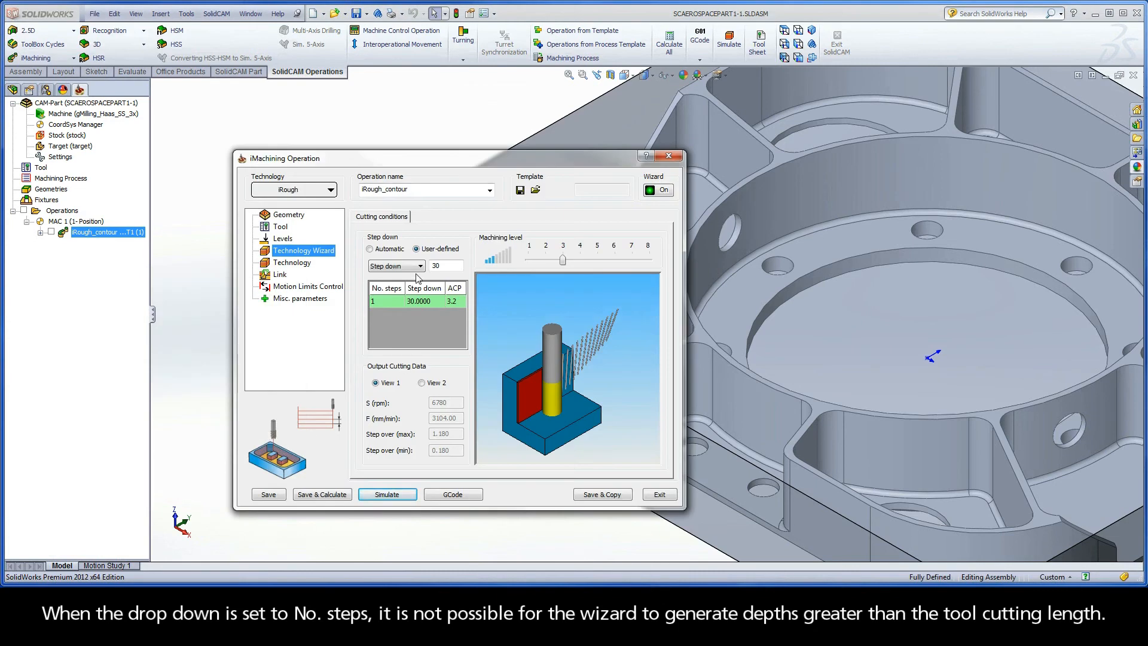
# Change the user-defined mode to No. steps with a value of 1 and simulate the tool path
pyautogui.click(418, 266)
pyautogui.click(397, 282)
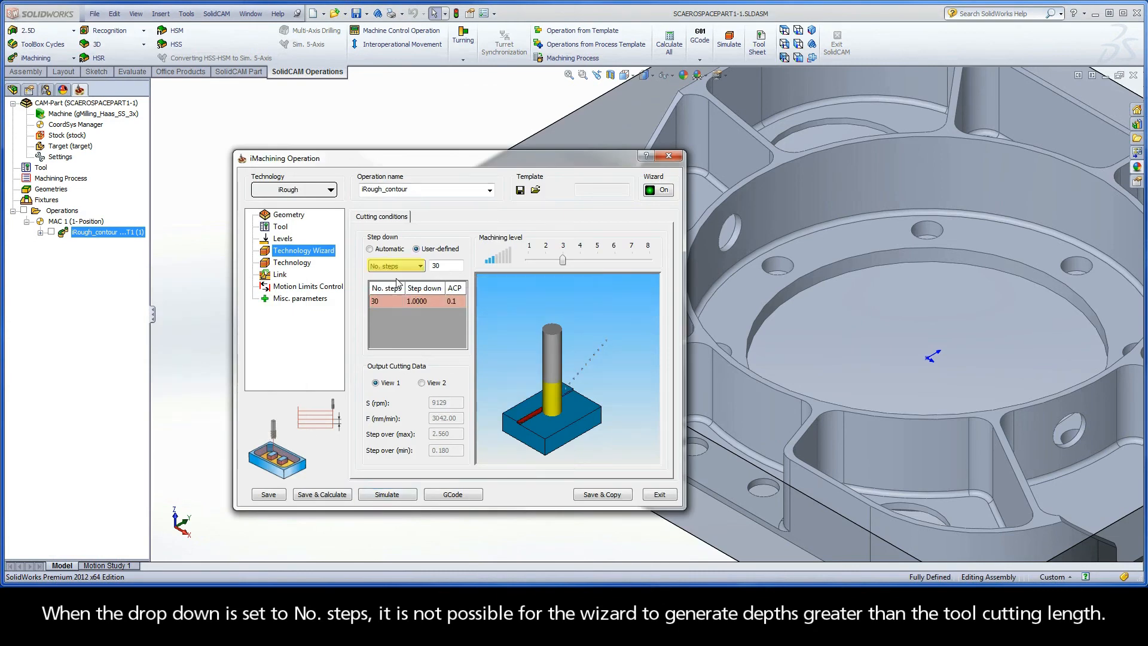
pyautogui.doubleClick(446, 265)
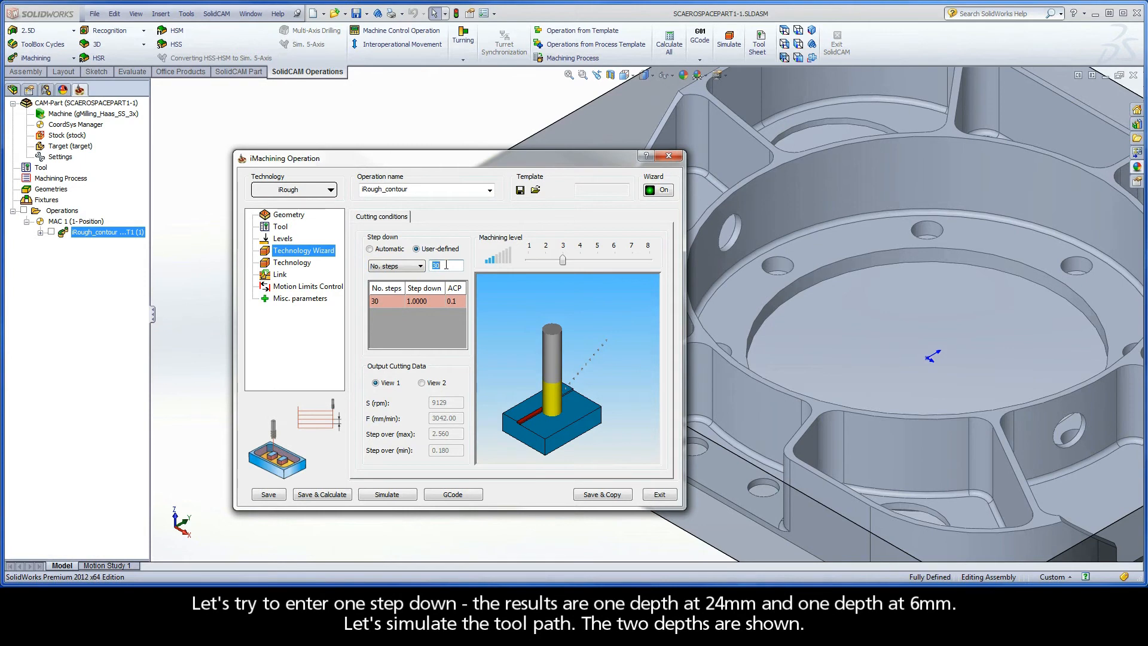
pyautogui.write('1')
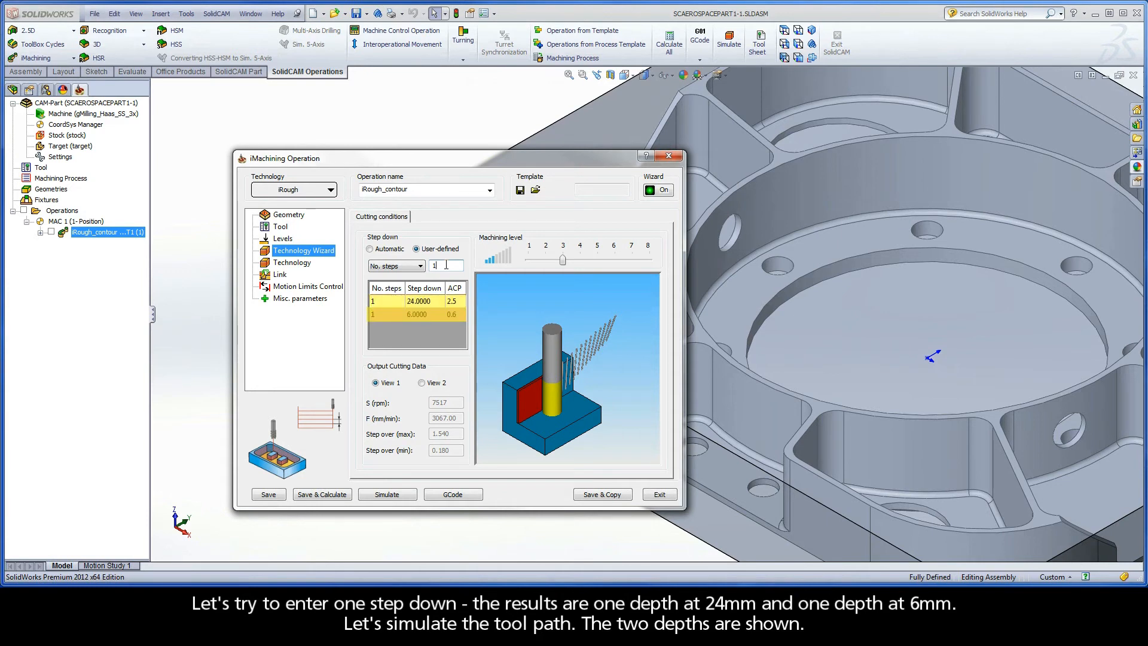
pyautogui.click(387, 497)
pyautogui.click(530, 326)
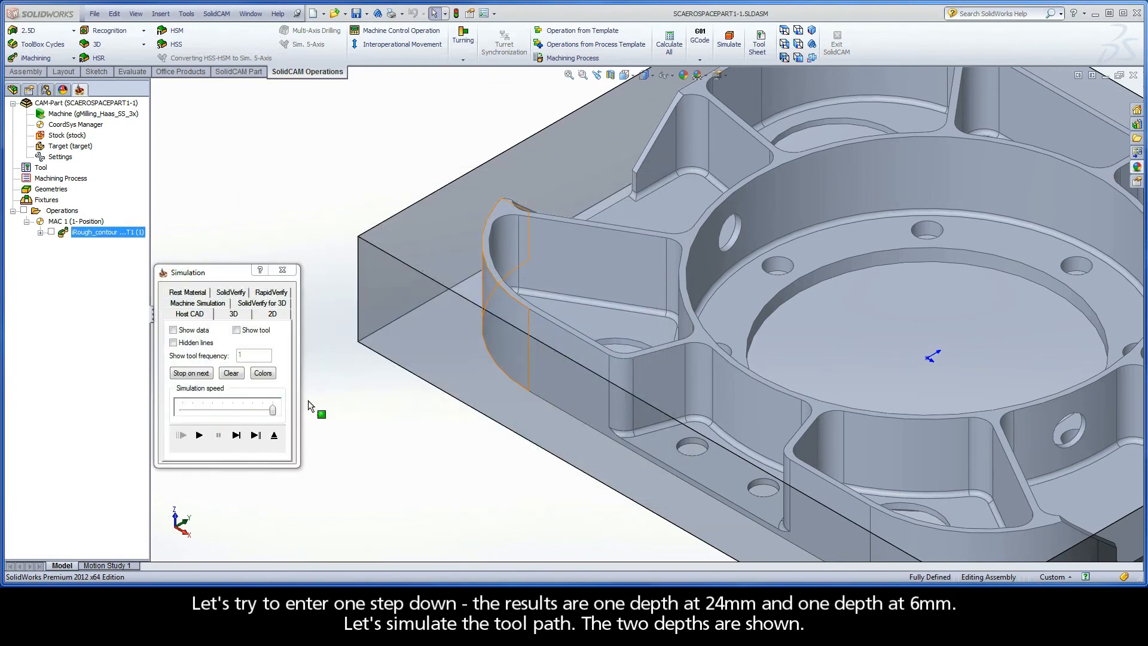
pyautogui.click(199, 434)
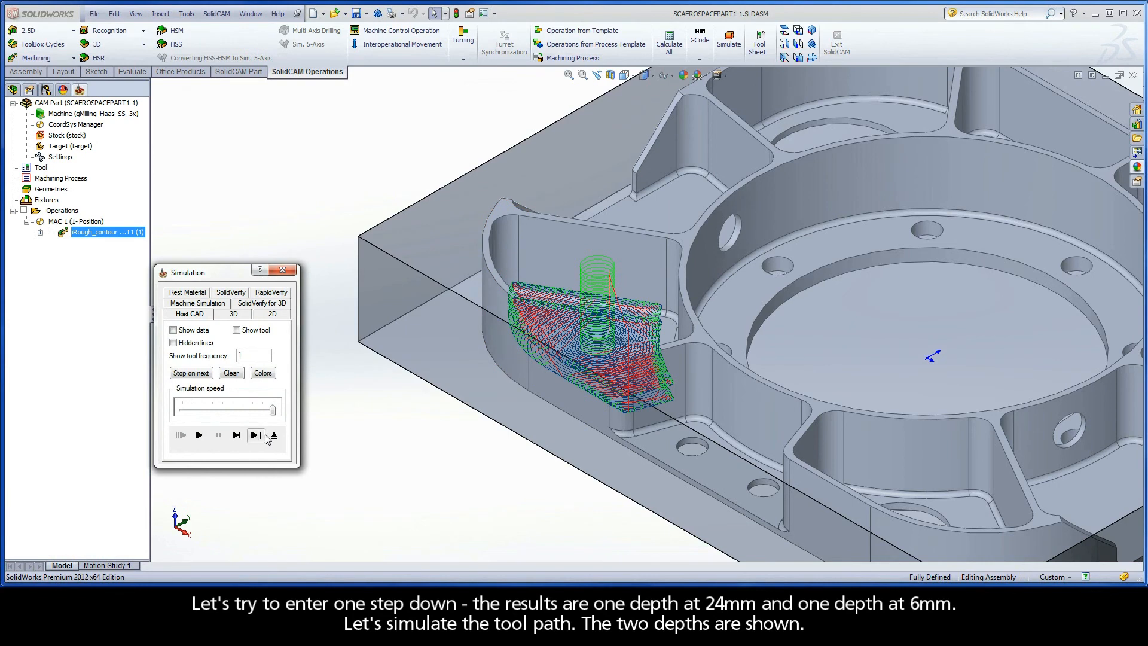
pyautogui.click(274, 435)
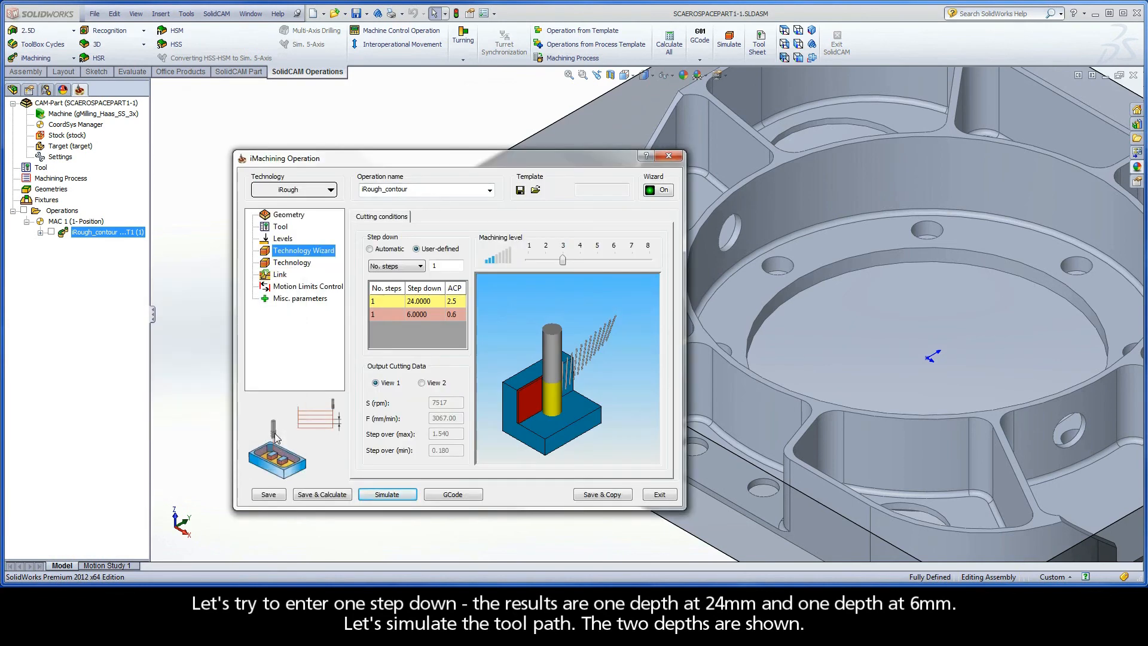
# Set the cutting length of the 12 mm end mill to 30 mm and reselect the tool for the operation
pyautogui.click(282, 228)
pyautogui.click(436, 376)
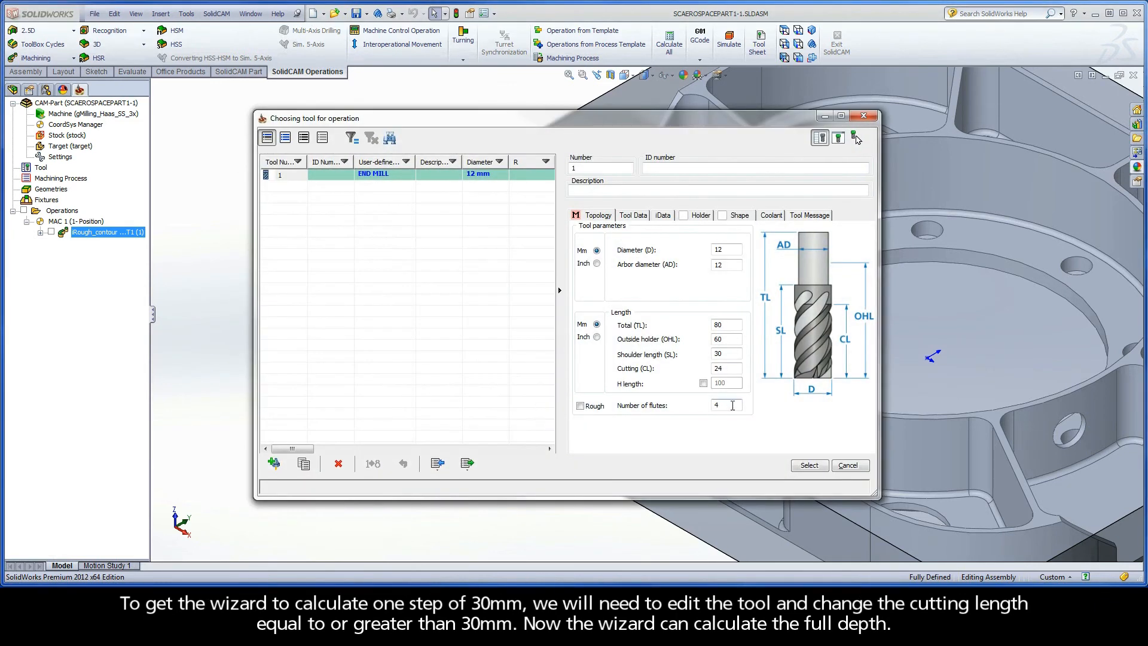
pyautogui.doubleClick(730, 369)
pyautogui.write('30')
pyautogui.click(805, 465)
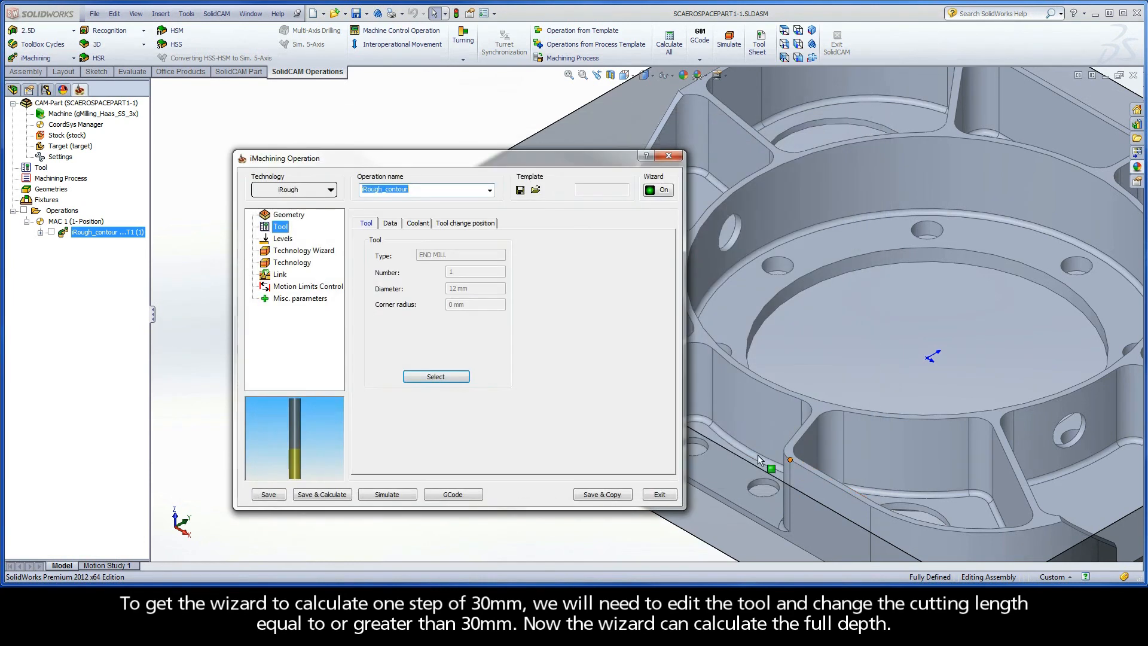
# Check the recalculated user-defined step down in the Technology Wizard and simulate the single-step tool path in Host CAD
pyautogui.click(287, 251)
pyautogui.click(430, 253)
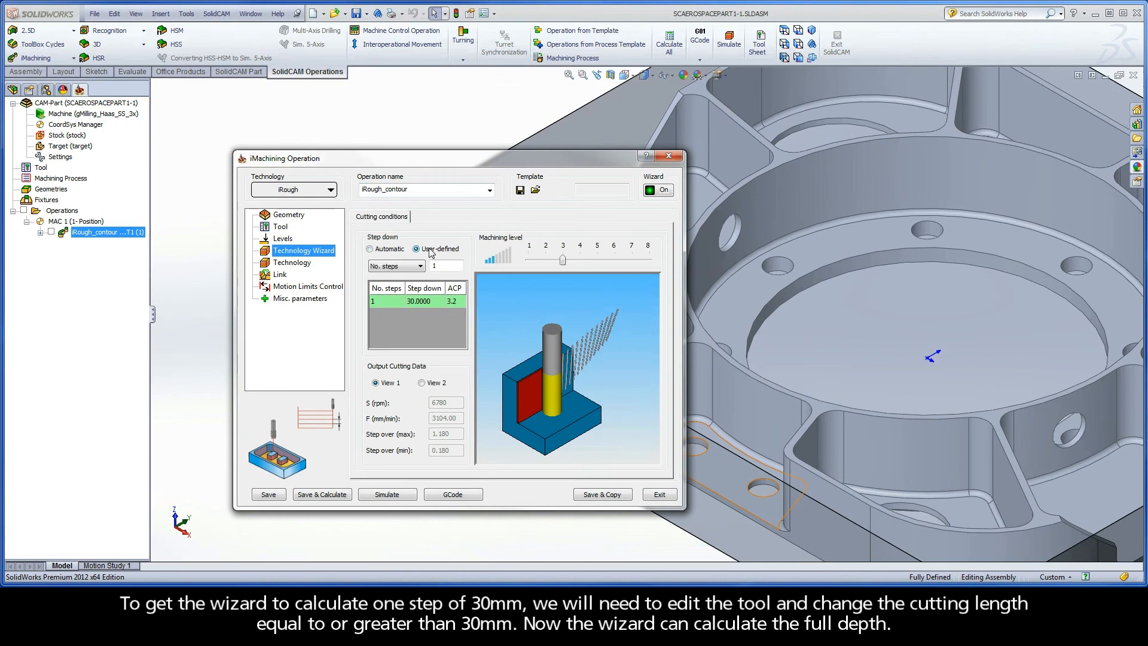
pyautogui.click(392, 495)
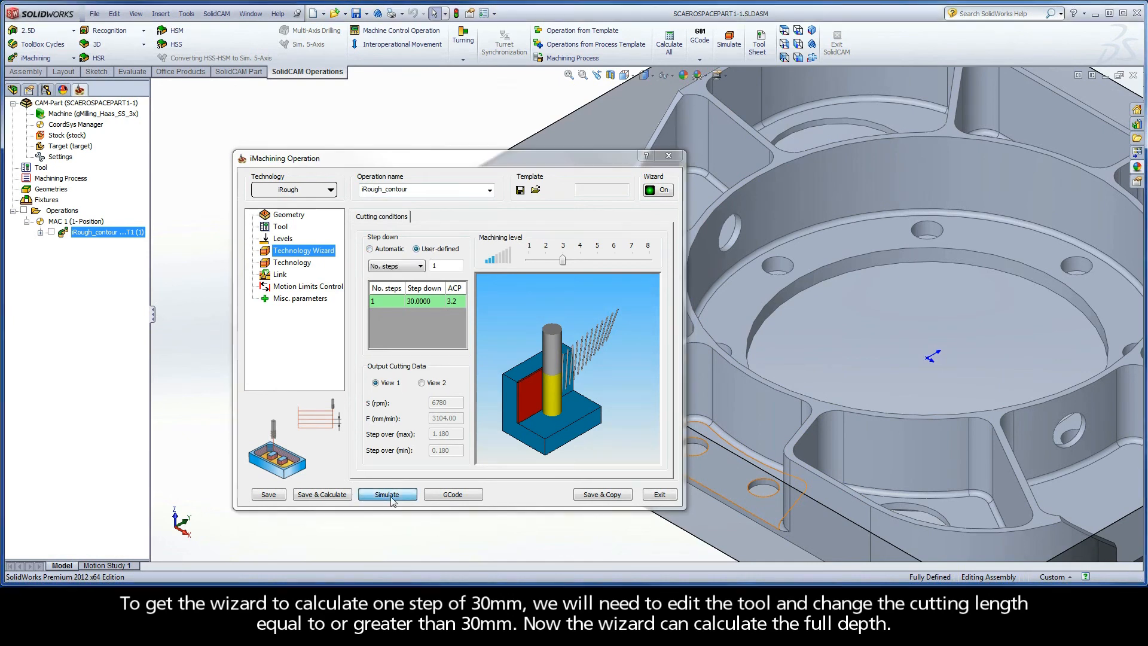
pyautogui.click(530, 328)
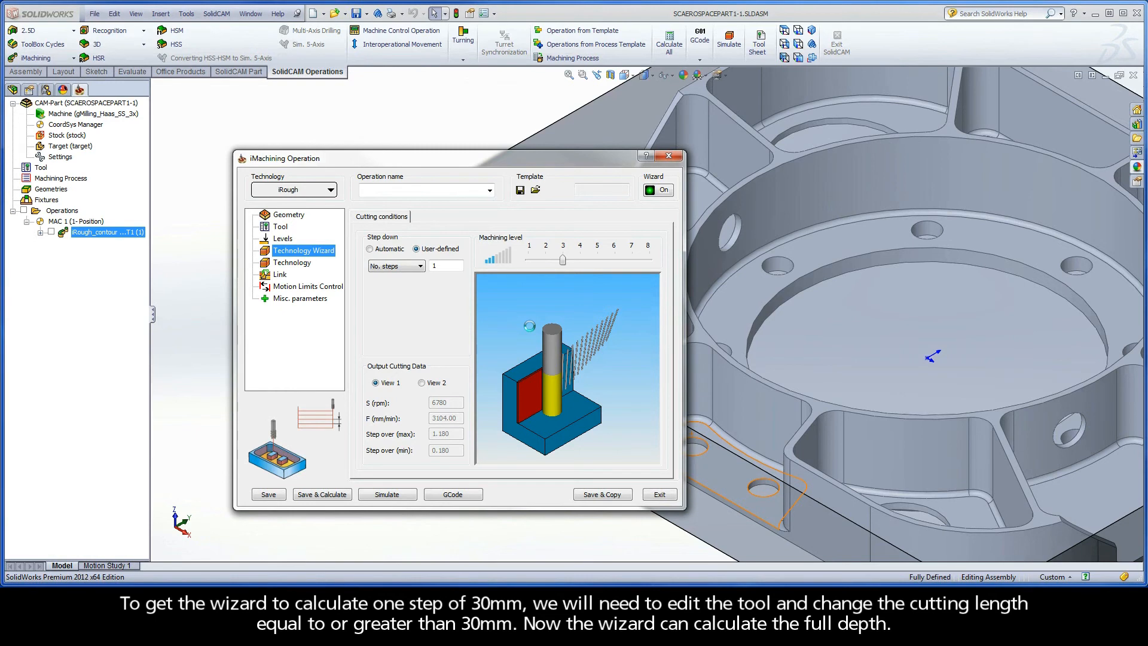
pyautogui.click(200, 436)
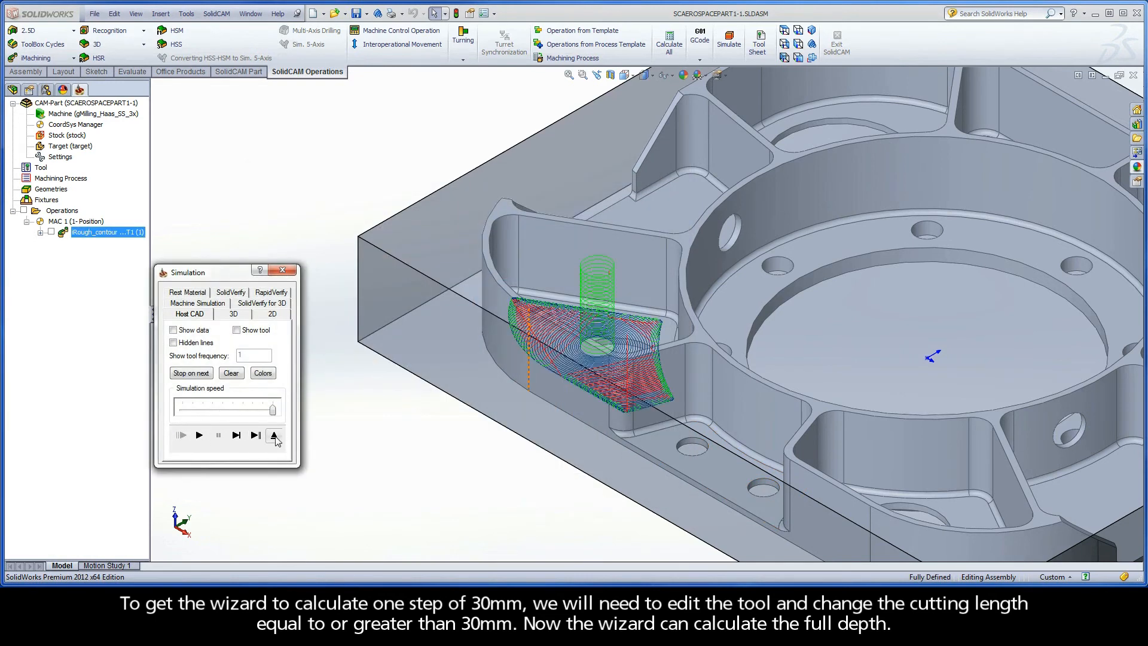
pyautogui.click(275, 436)
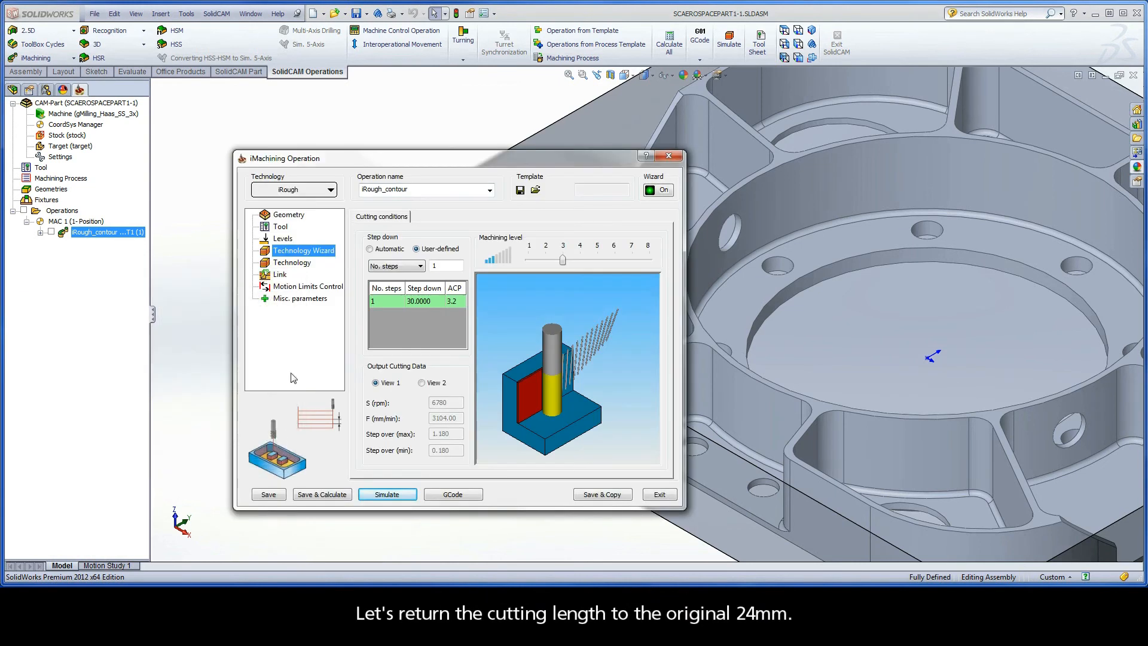
# Set the cutting length of the 12 mm end mill to 24 mm and reselect the tool for the operation
pyautogui.click(280, 226)
pyautogui.click(436, 376)
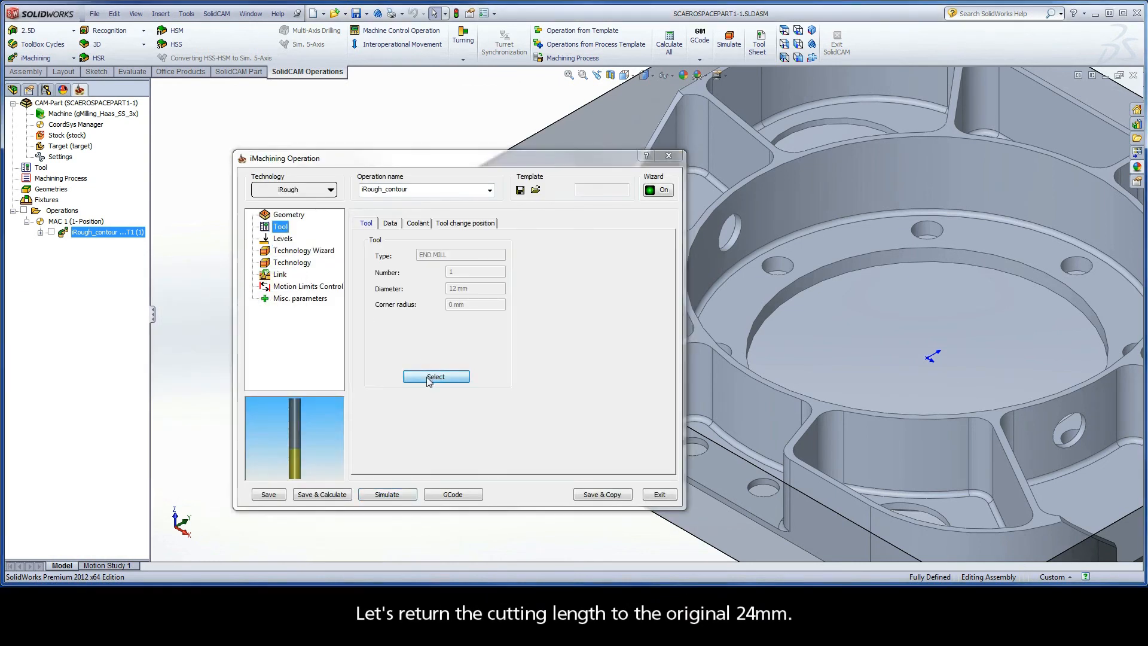
pyautogui.doubleClick(732, 370)
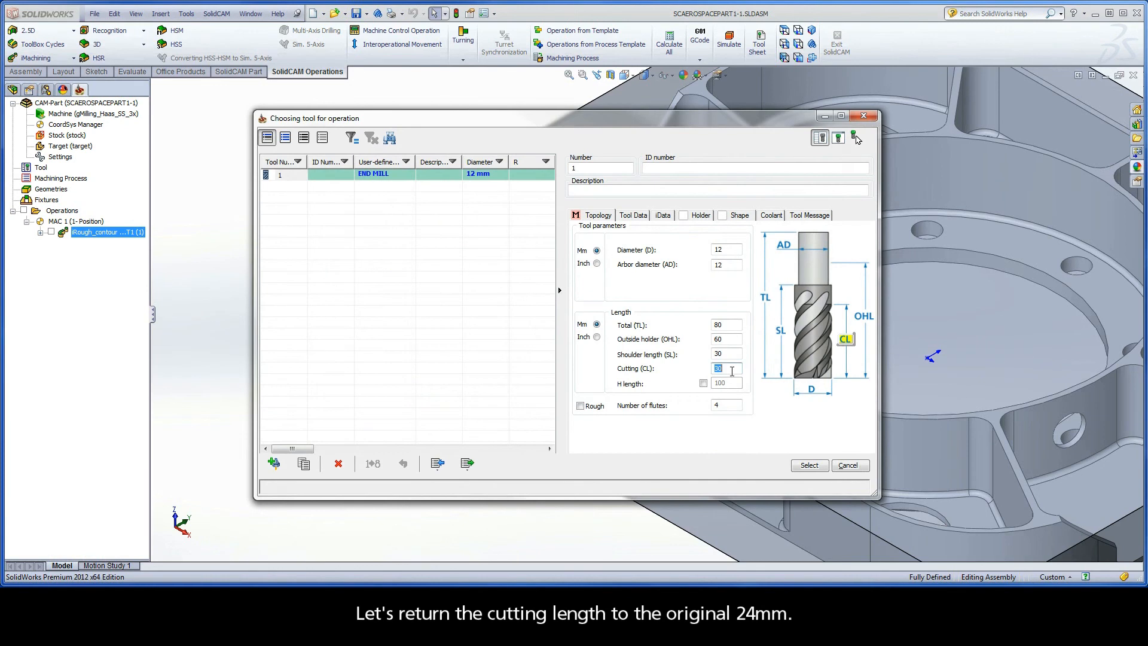
pyautogui.write('24')
pyautogui.click(809, 465)
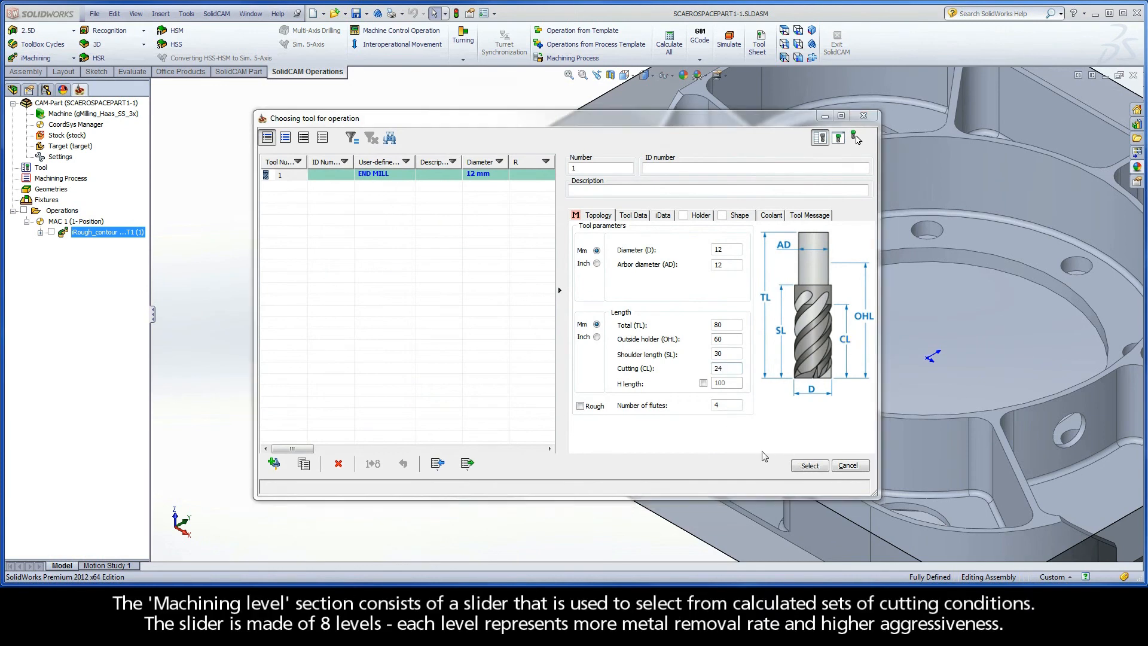
# With the step down on Automatic, raise the machining level to 8 and show the output cutting data in View 2
pyautogui.click(308, 253)
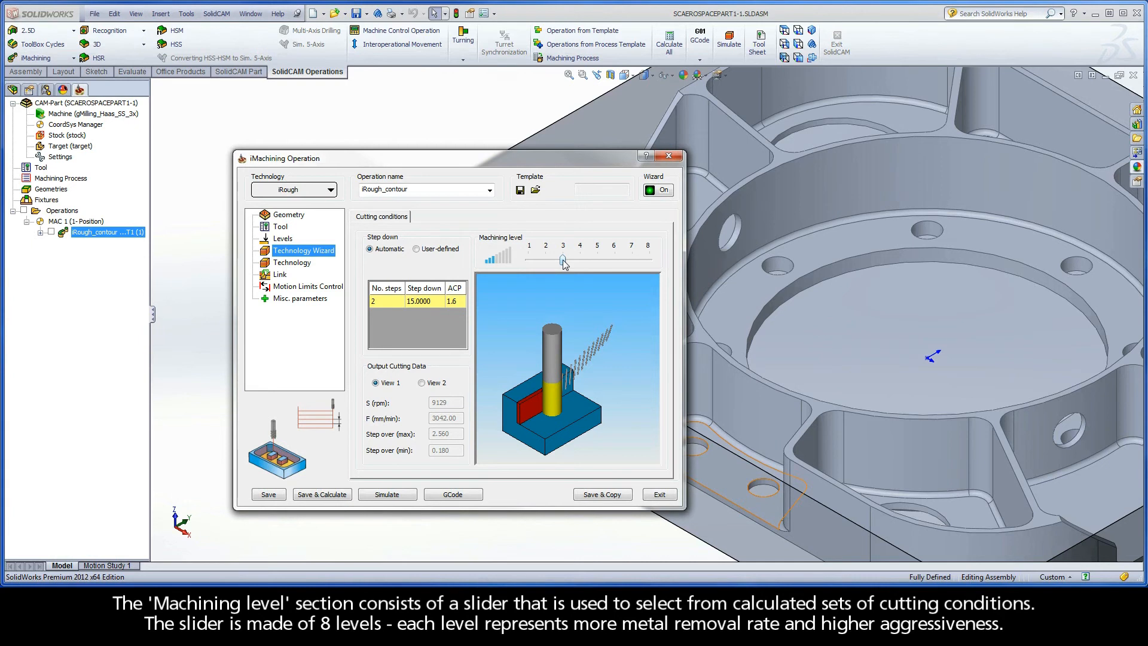
pyautogui.moveTo(564, 263); pyautogui.dragTo(655, 266)
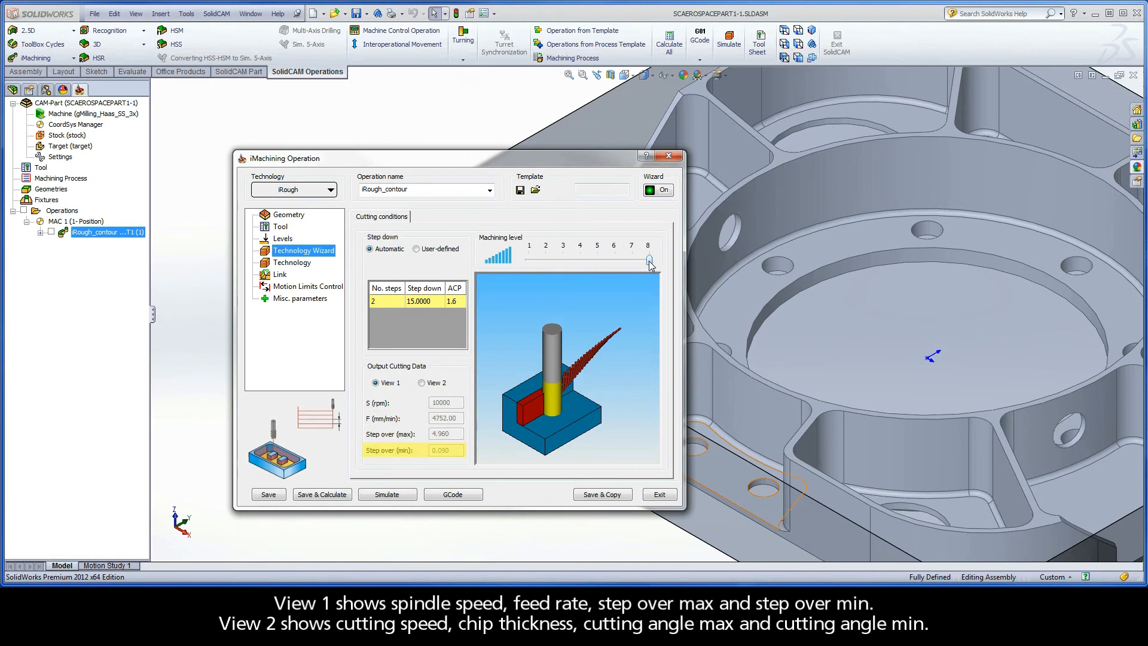
pyautogui.click(437, 384)
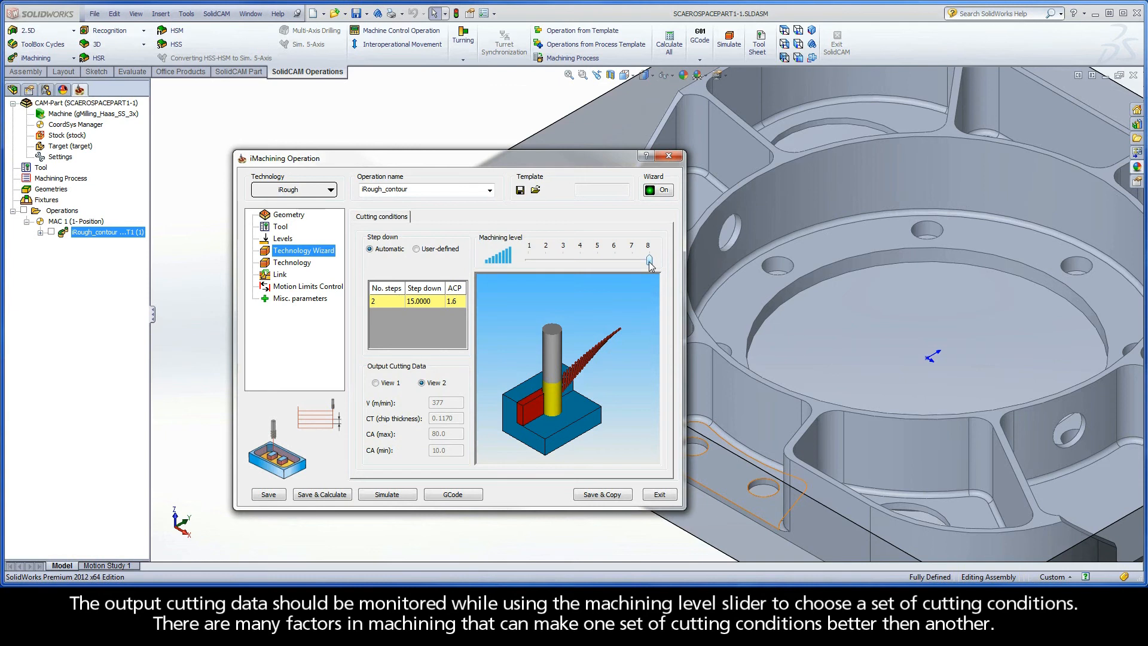
pyautogui.moveTo(649, 260)
pyautogui.mouseDown()
pyautogui.moveTo(530, 262)
pyautogui.moveTo(649, 262)
pyautogui.mouseUp()
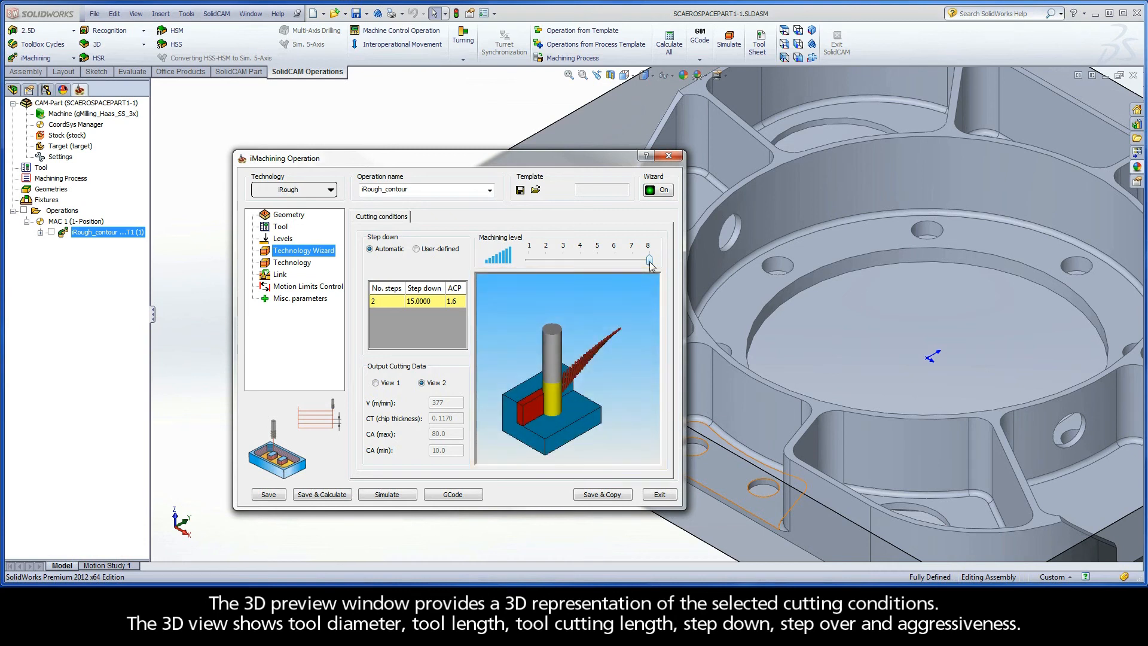
# Lower the machining level to 3 and compare the cutting conditions of the user-defined and automatic step downs
pyautogui.moveTo(651, 265); pyautogui.dragTo(563, 263)
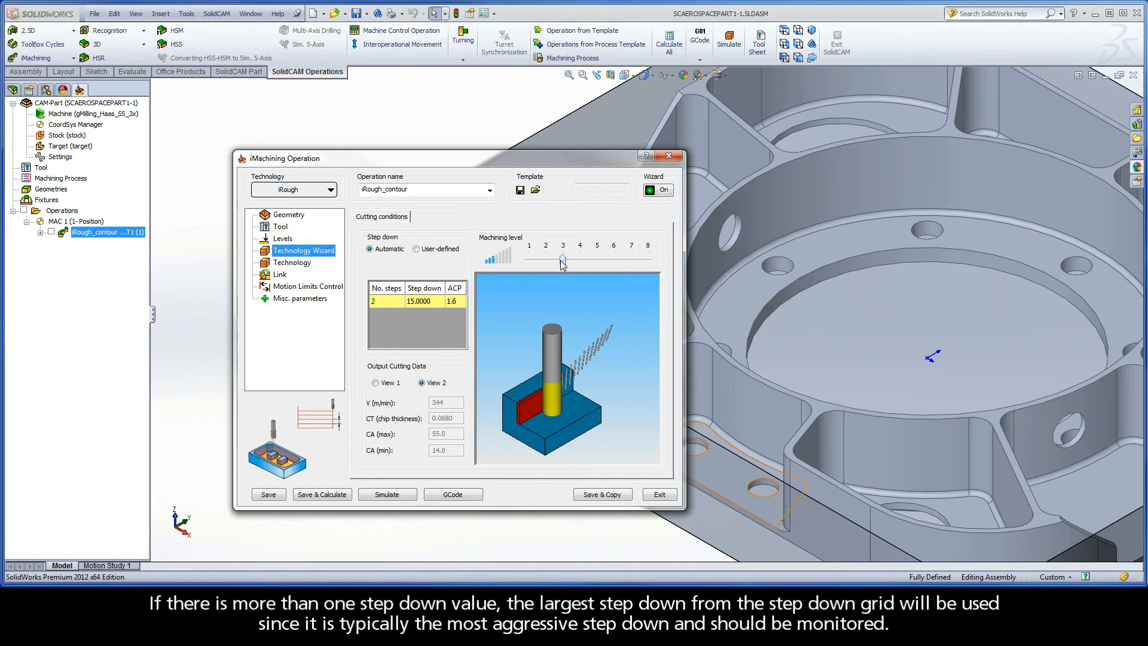
pyautogui.click(435, 249)
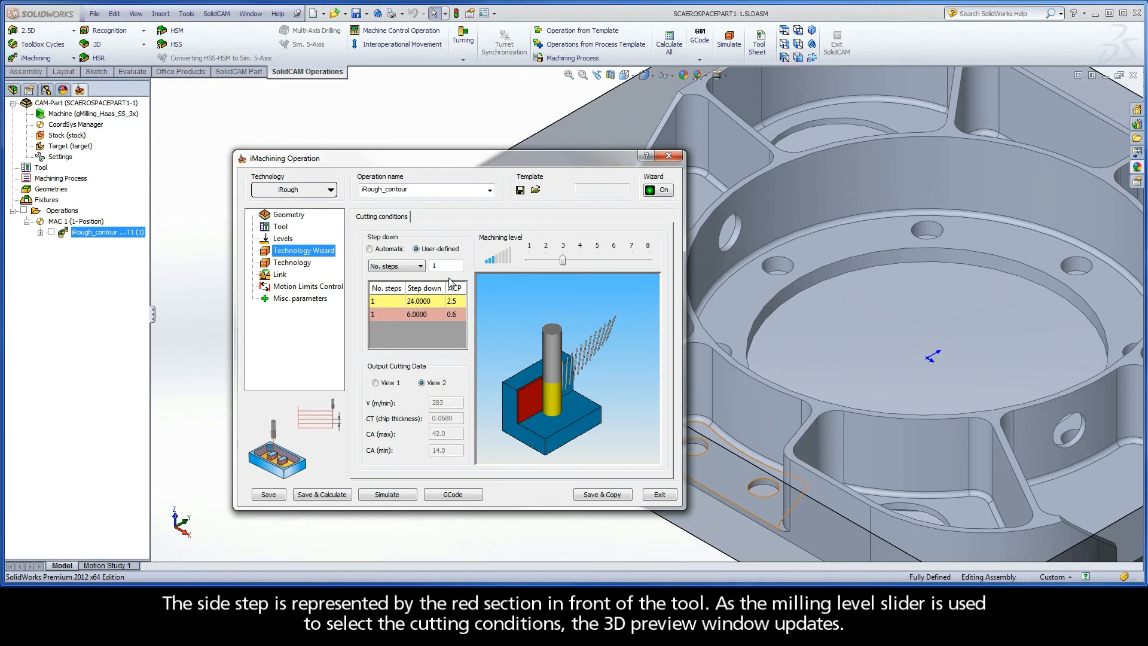
pyautogui.click(390, 250)
# Compare the side step in an enlarged 3D preview while raising the machining level from 3 to 8
pyautogui.scroll(5, 515, 422)
pyautogui.moveTo(504, 418); pyautogui.dragTo(557, 357, button='middle')
pyautogui.scroll(1, 556, 365)
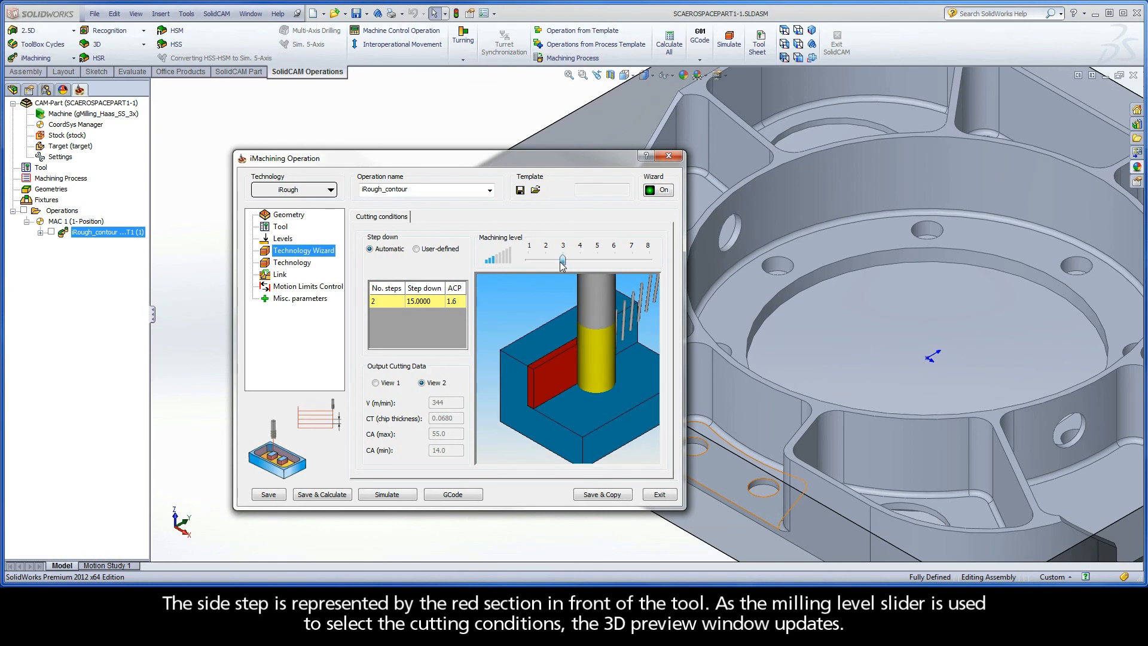
pyautogui.moveTo(562, 261); pyautogui.dragTo(652, 265)
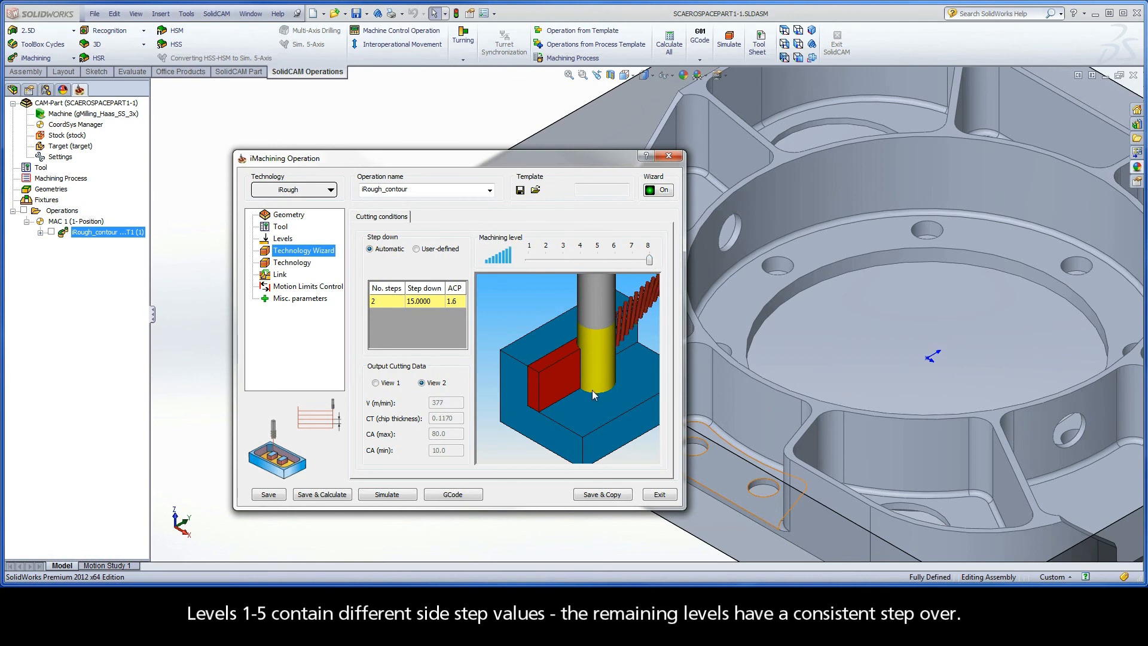
pyautogui.press('Left')
pyautogui.press('Right')
# Examine the chips behind the tool in the rotated 3D preview while lowering the machining level and restoring it to 8
pyautogui.moveTo(575, 373); pyautogui.dragTo(507, 432, button='middle')
pyautogui.moveTo(579, 399); pyautogui.dragTo(567, 386, button='middle')
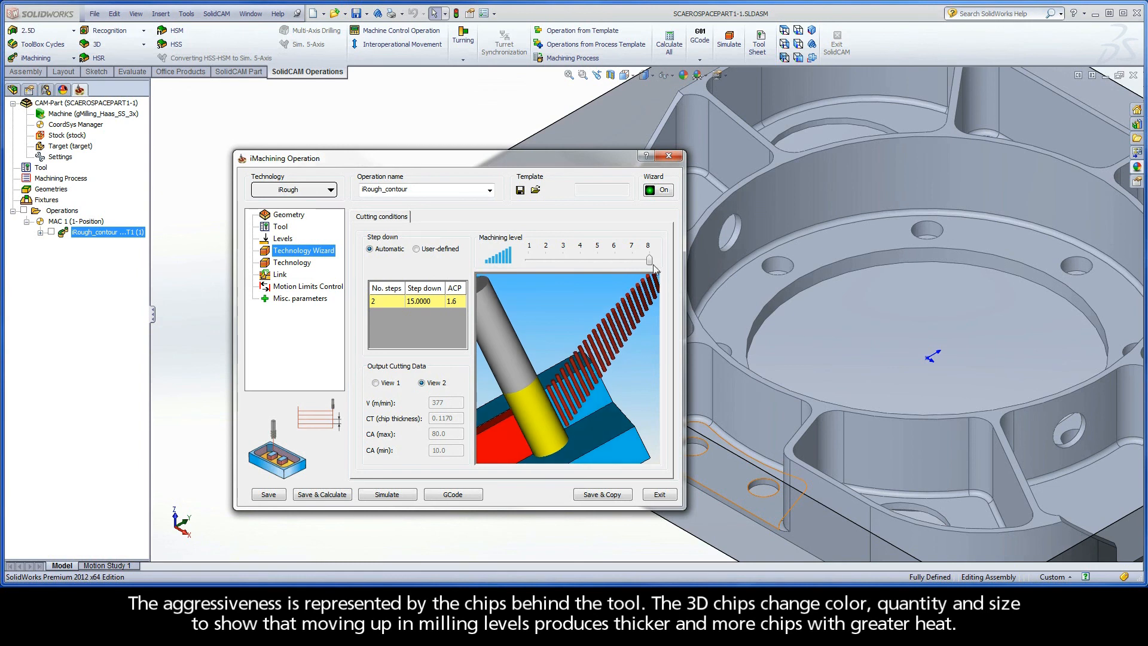
pyautogui.moveTo(650, 260); pyautogui.dragTo(539, 264)
pyautogui.moveTo(563, 261); pyautogui.dragTo(650, 269)
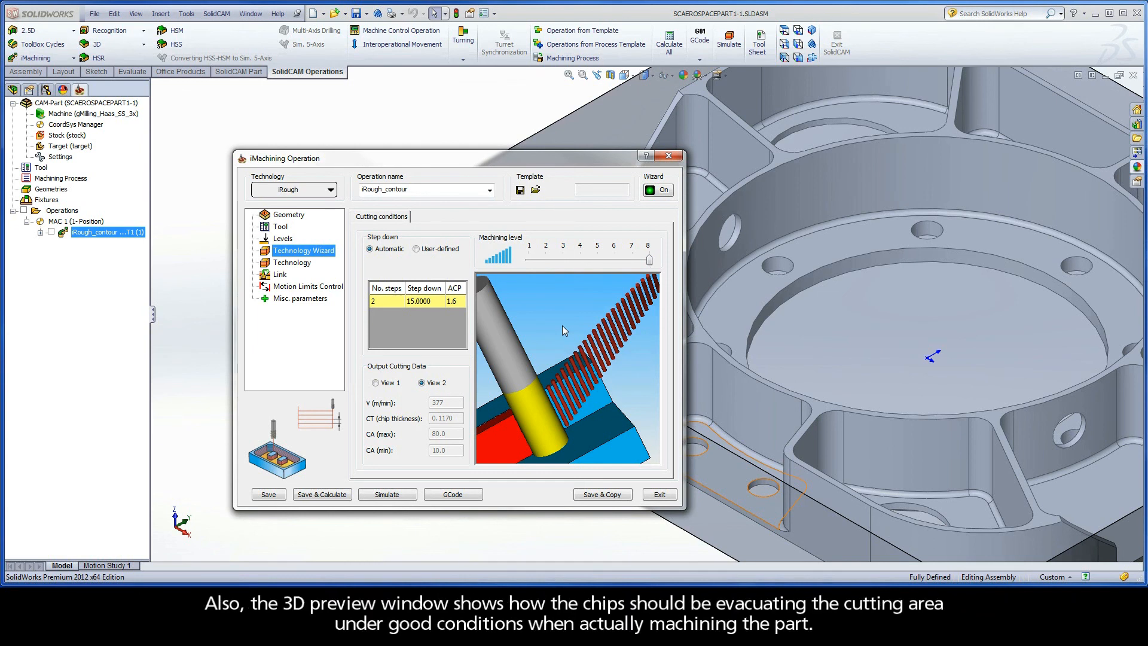
# Inspect from several angles how the chips leave the cutting area in the 3D preview at machining level 8
pyautogui.moveTo(558, 329); pyautogui.dragTo(551, 378)
pyautogui.scroll(3, 554, 371)
pyautogui.scroll(1, 560, 372)
pyautogui.moveTo(561, 374); pyautogui.dragTo(608, 301)
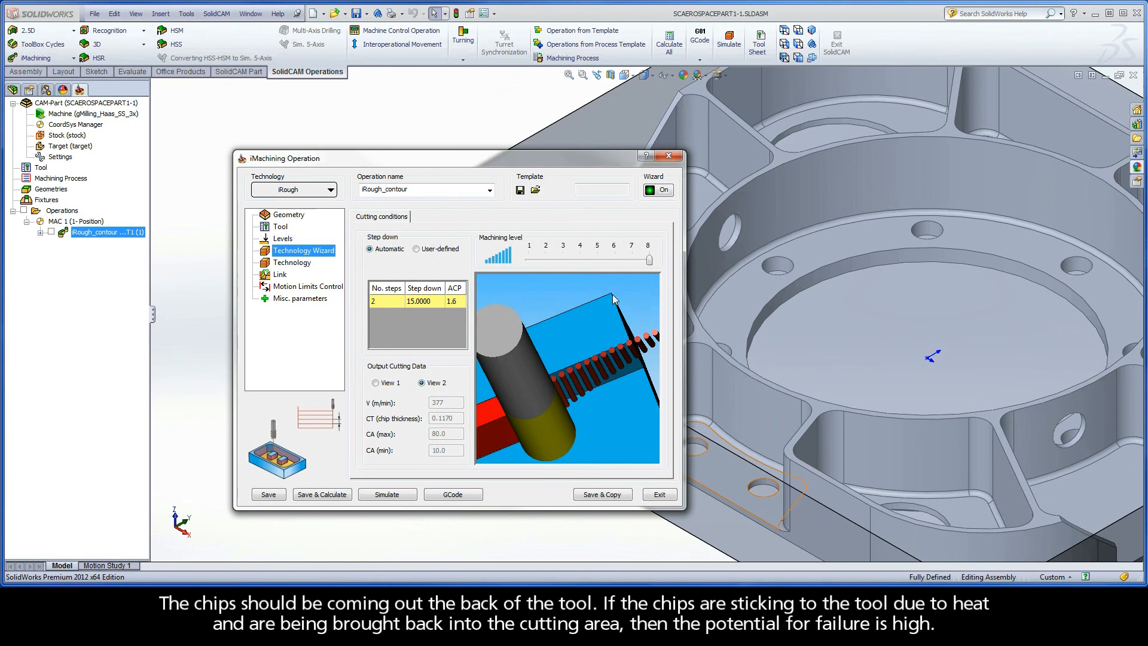
pyautogui.moveTo(650, 262)
pyautogui.mouseDown()
pyautogui.moveTo(531, 265)
pyautogui.moveTo(647, 267)
pyautogui.mouseUp()
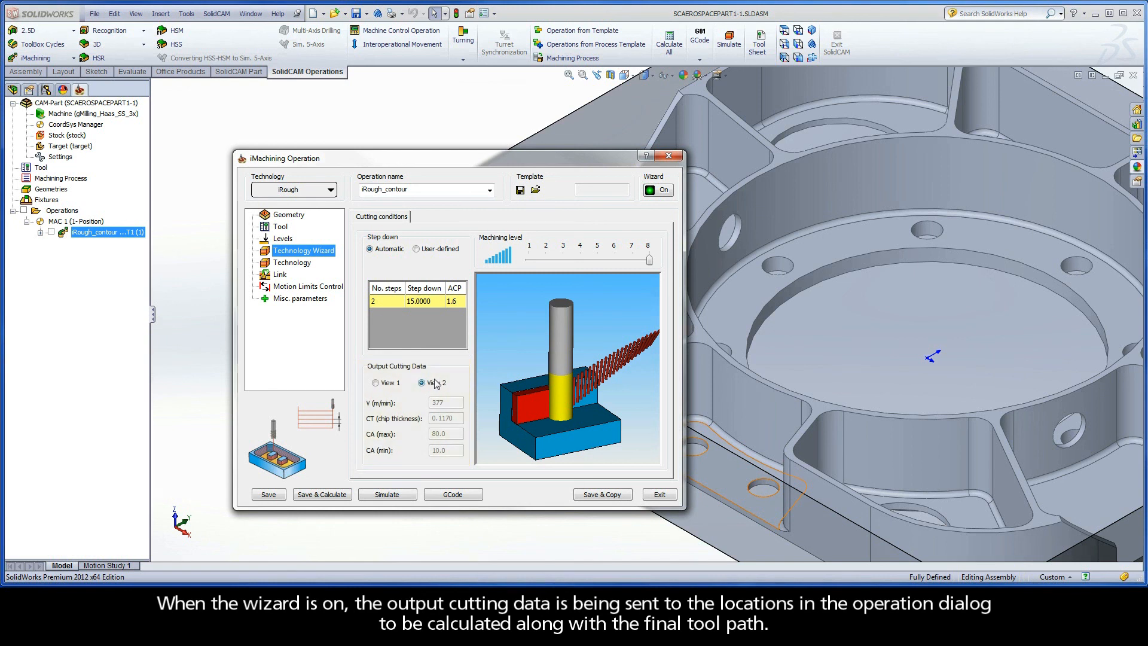
# Check the locked feed and spin data of the tool and the locked step down and cutting angles under Technology
pyautogui.click(281, 228)
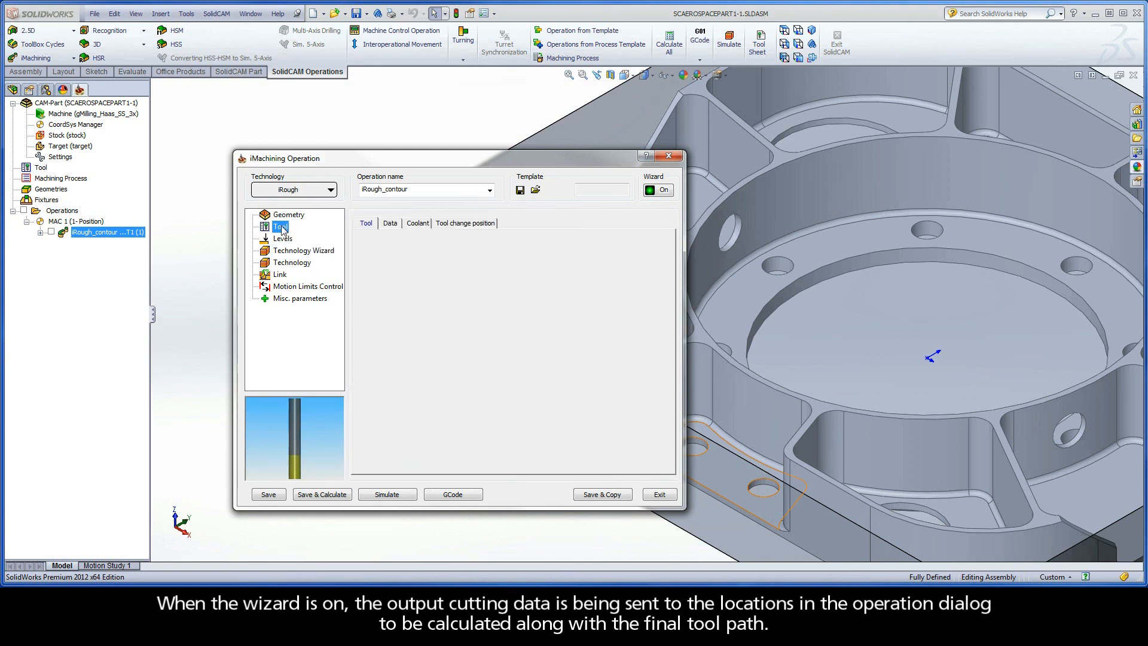
pyautogui.click(392, 225)
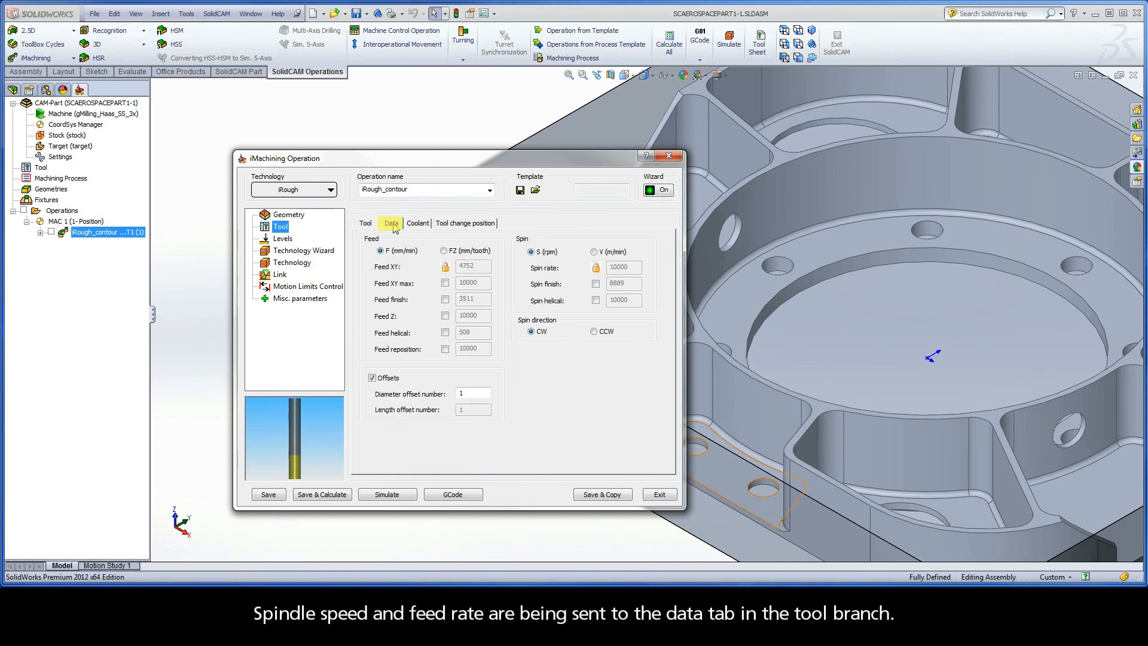
pyautogui.click(301, 269)
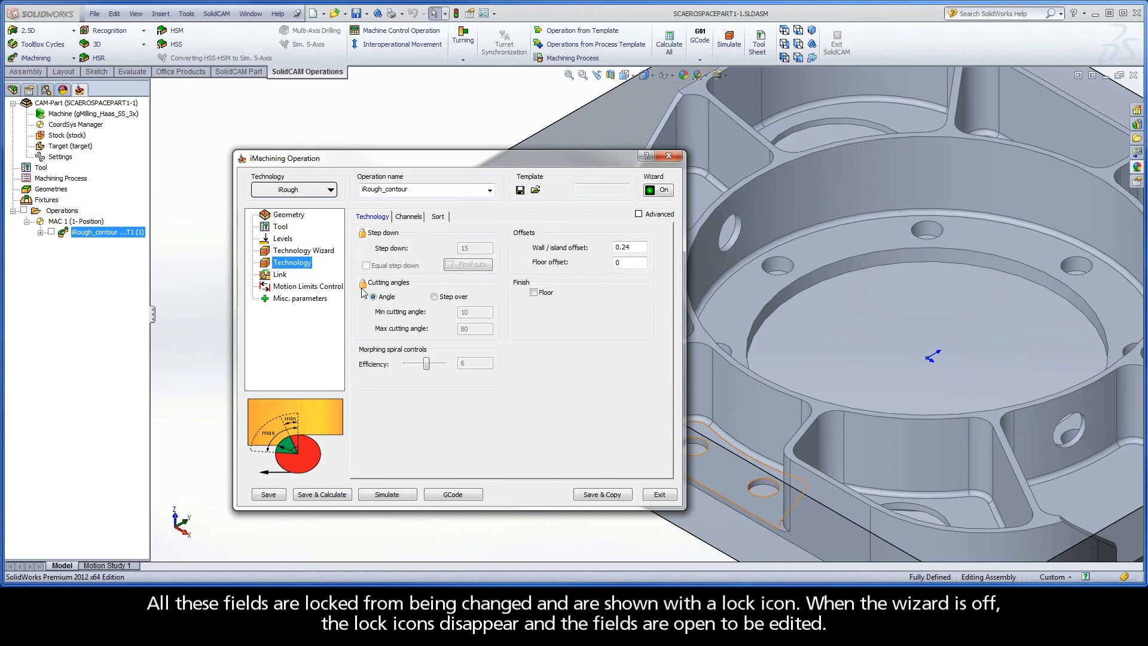
# Turn the wizard off and set the machining level to 3 in the Technology Wizard
pyautogui.click(659, 190)
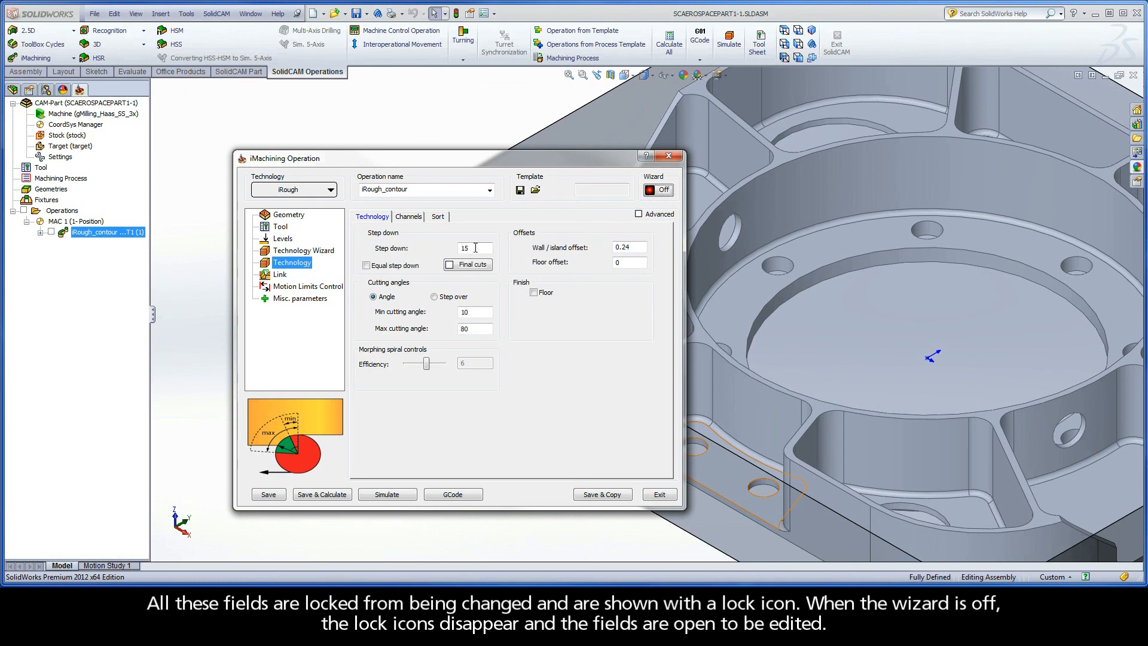
pyautogui.click(299, 251)
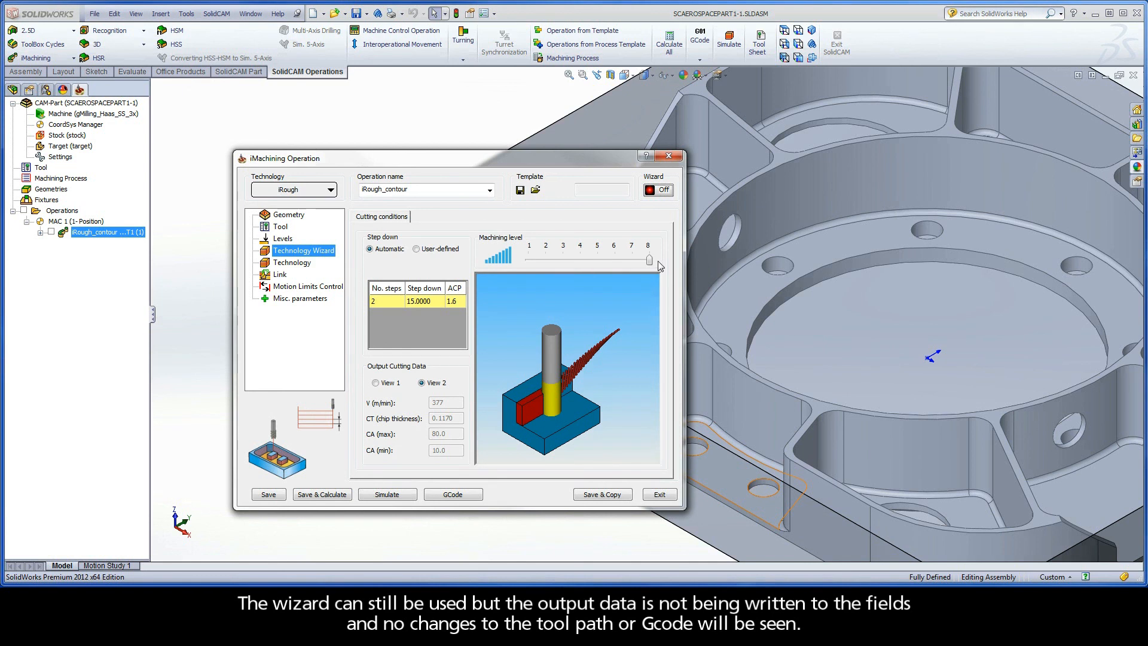
pyautogui.moveTo(650, 260); pyautogui.dragTo(562, 263)
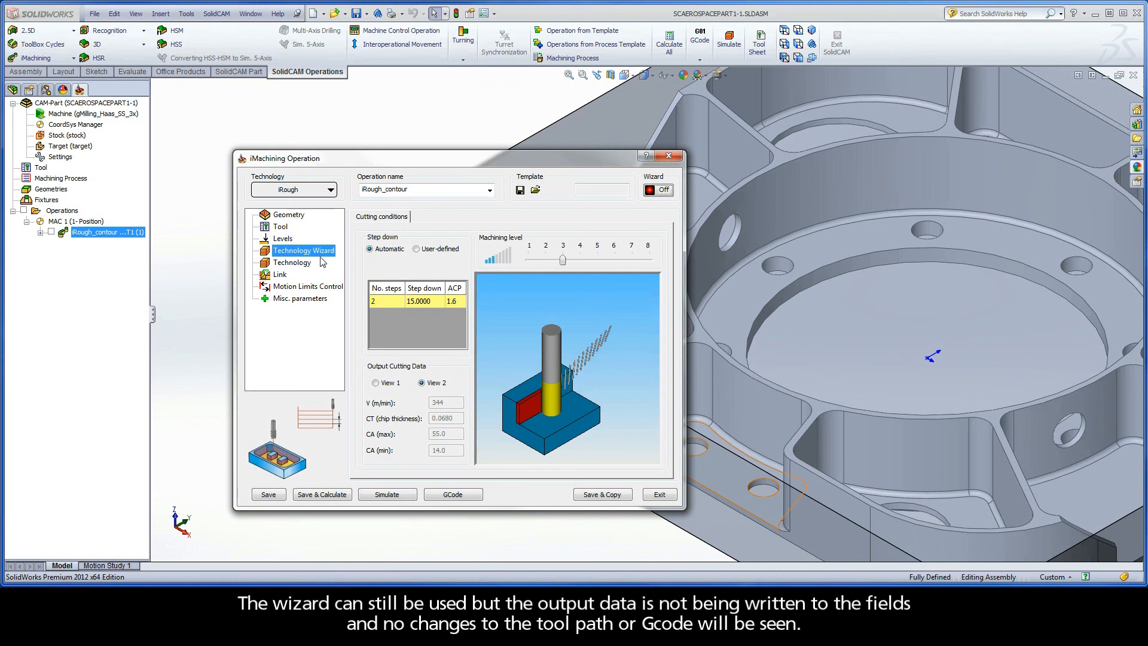
# Turn the wizard back on from the Technology page and return to the Technology Wizard's cutting conditions
pyautogui.click(294, 262)
pyautogui.click(659, 190)
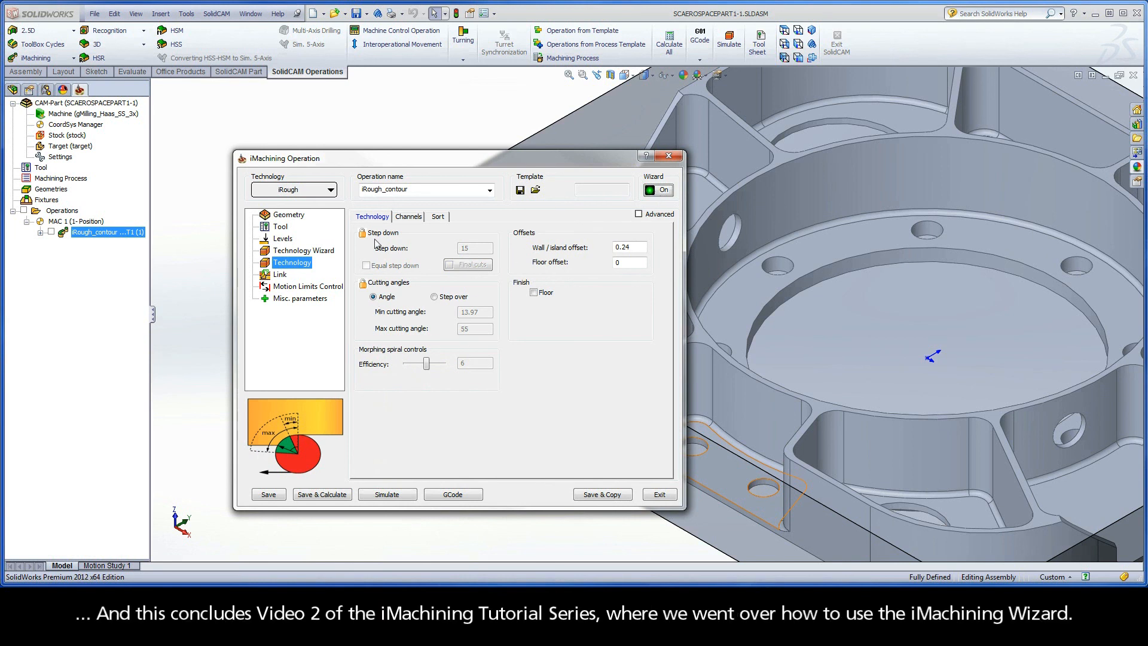
pyautogui.click(293, 252)
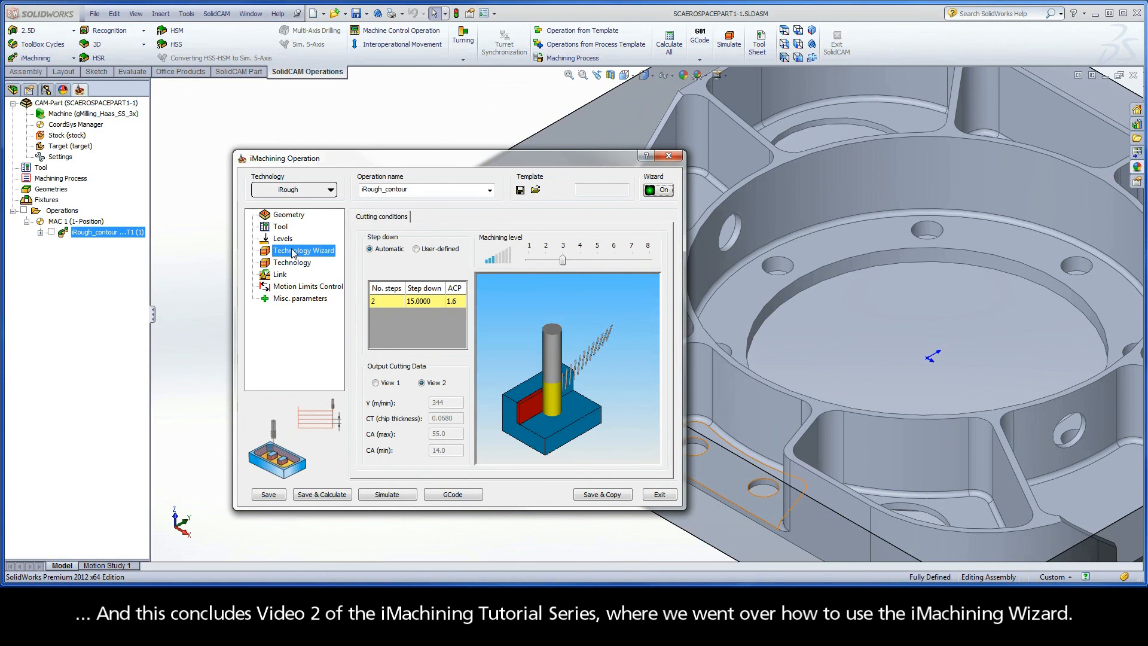